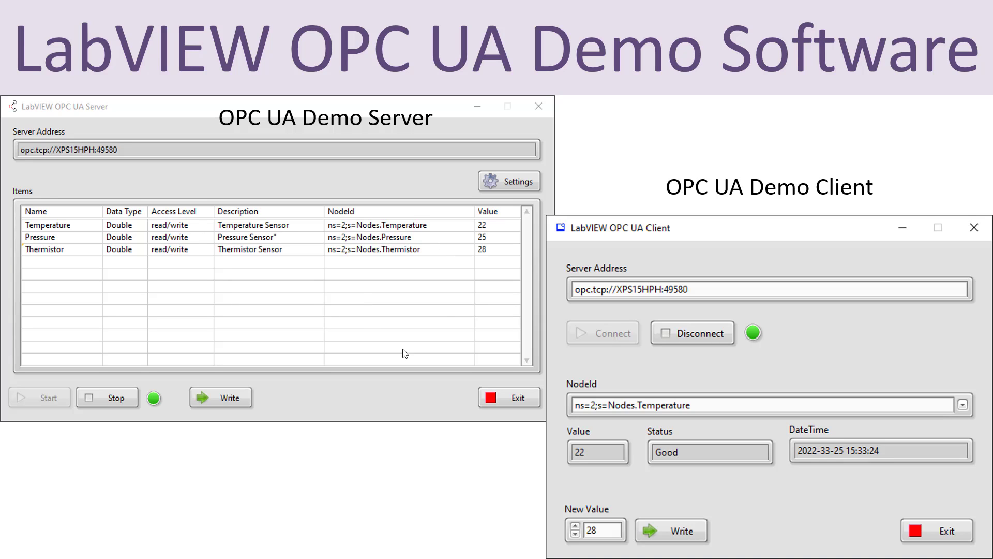
click(385, 326)
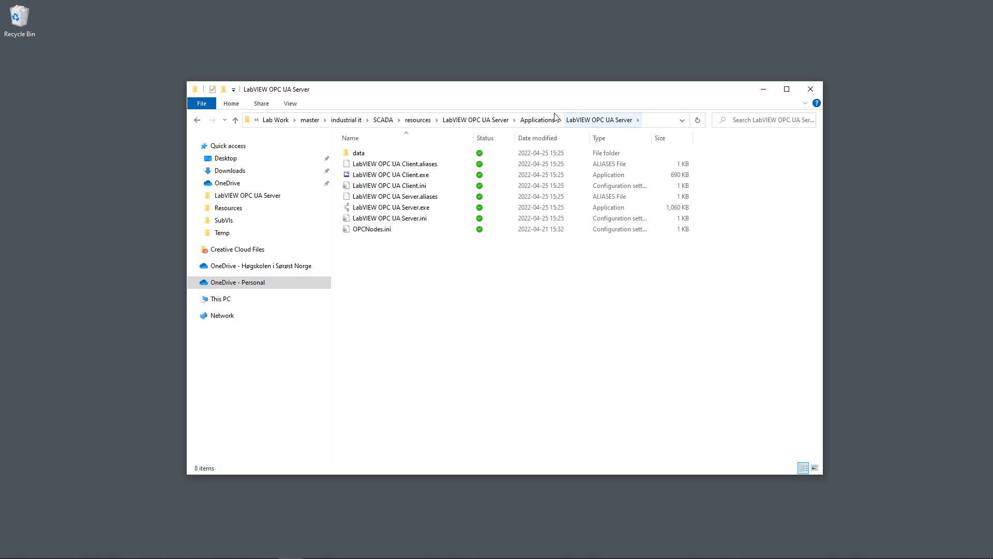
drag(461, 329, 358, 154)
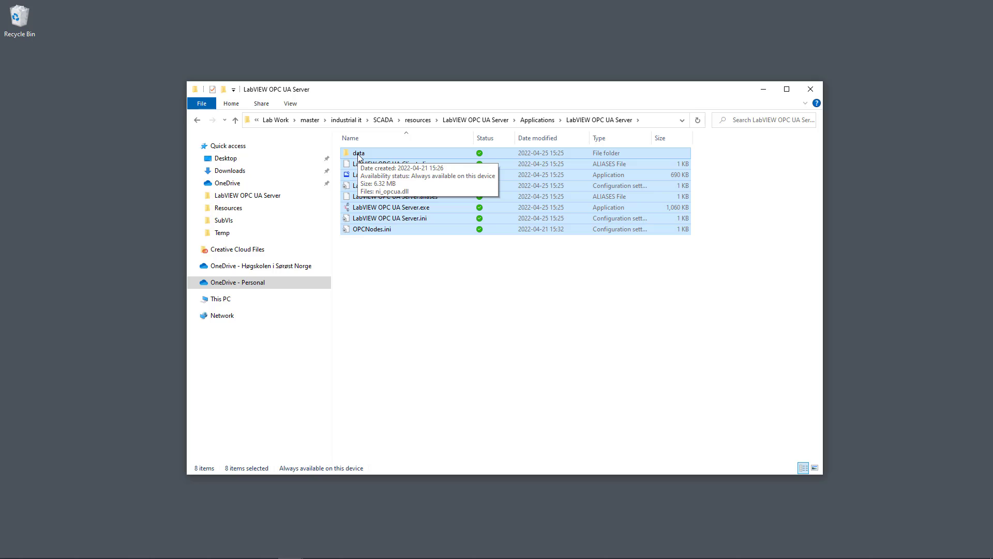
click(387, 318)
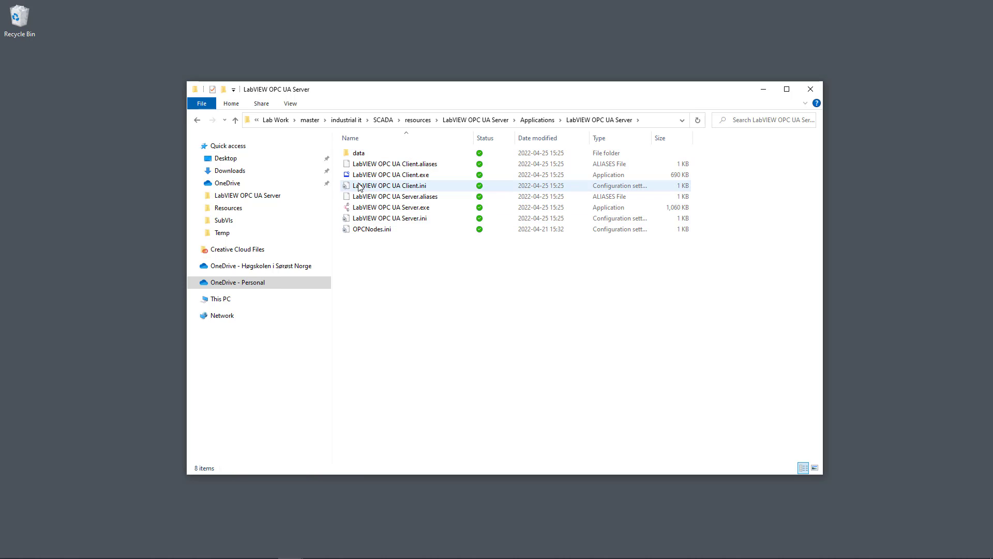
click(417, 208)
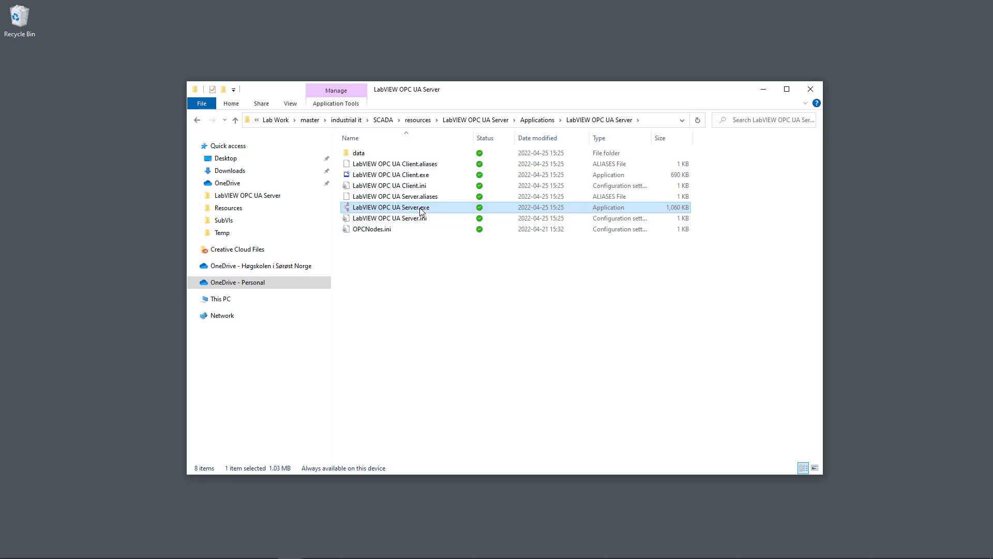
click(412, 176)
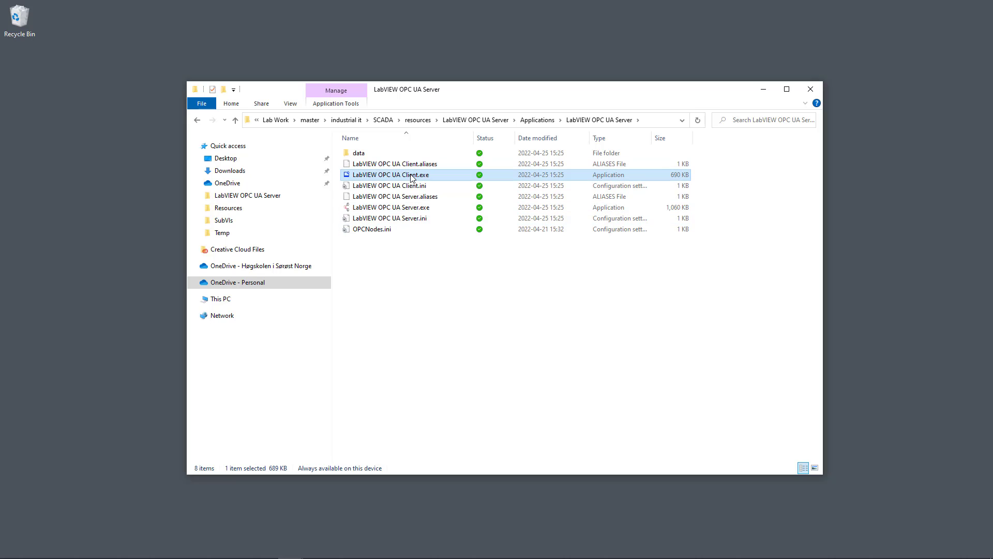
click(404, 316)
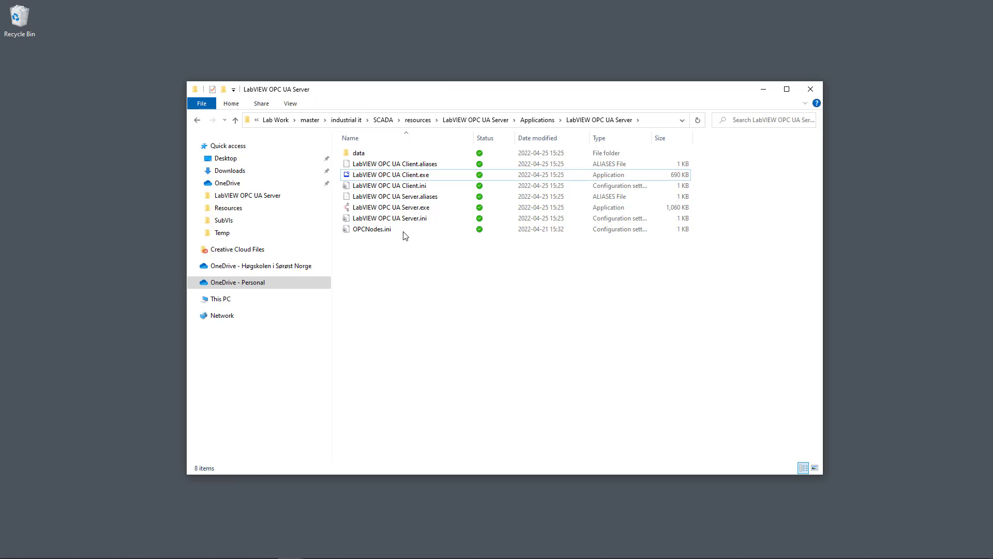
Step: Launch LabVIEW OPC UA Server.exe and move its window clear of the file list
click(407, 209)
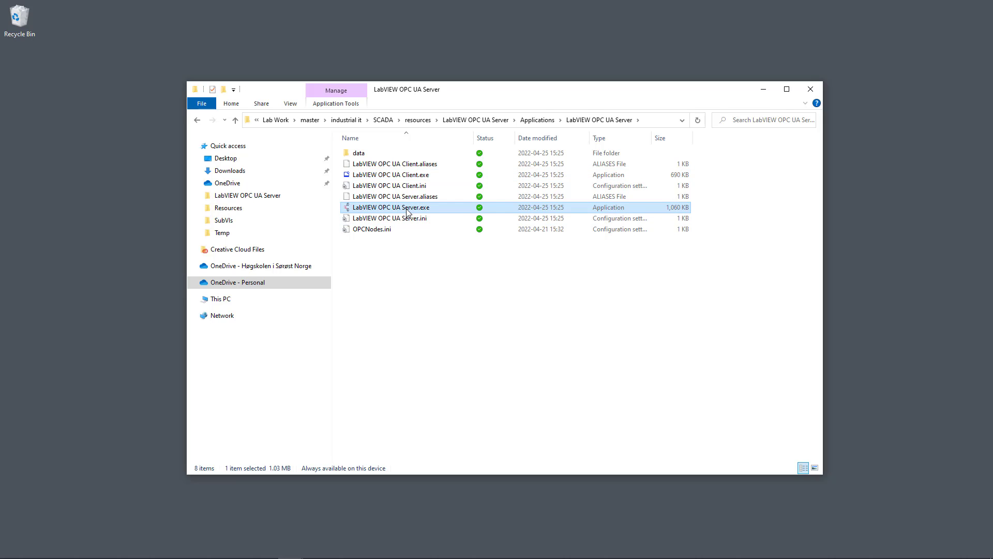
double_click(407, 209)
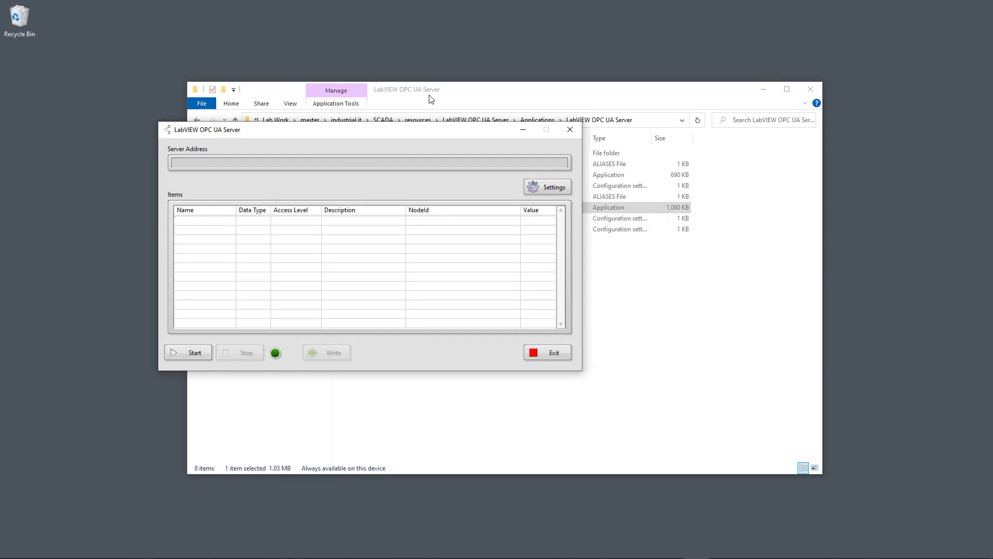
drag(405, 132, 349, 62)
Step: Launch LabVIEW OPC UA Client.exe, with the folder window minimized, and place the client window beside the server window
click(583, 101)
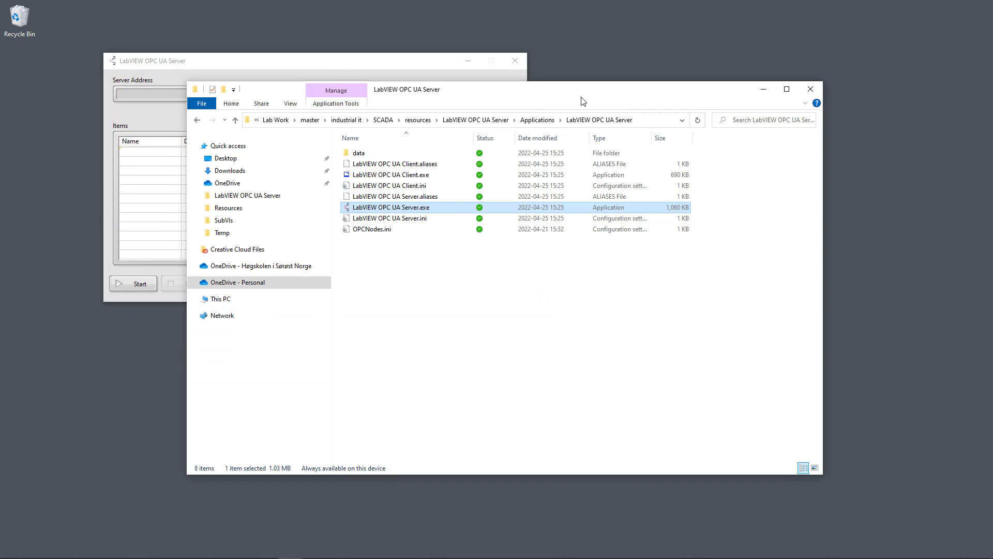
click(404, 176)
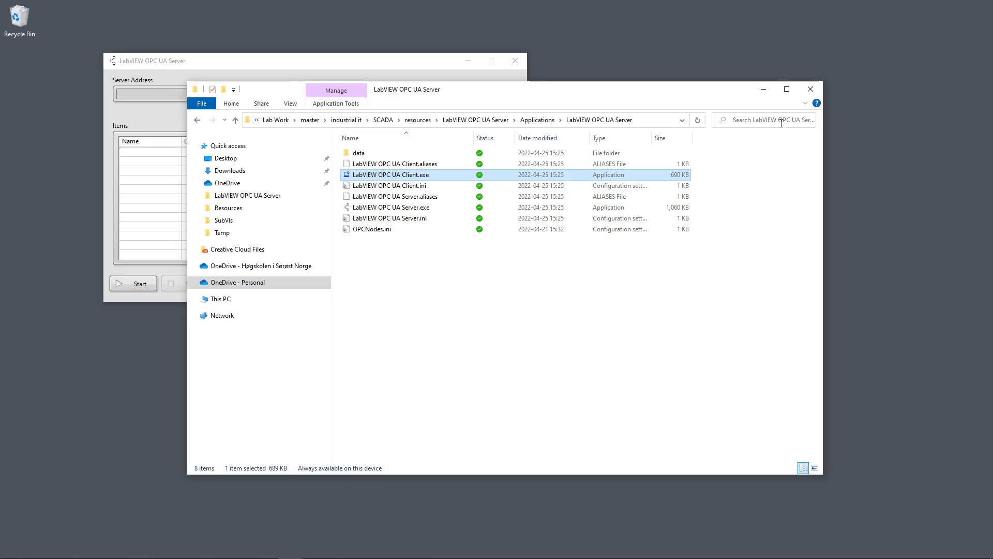
click(764, 89)
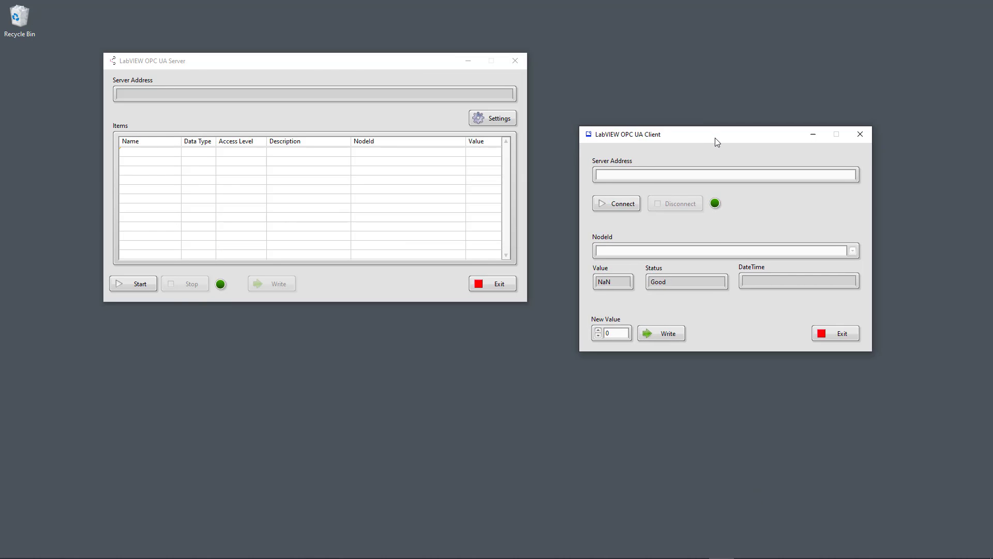
drag(715, 138, 721, 201)
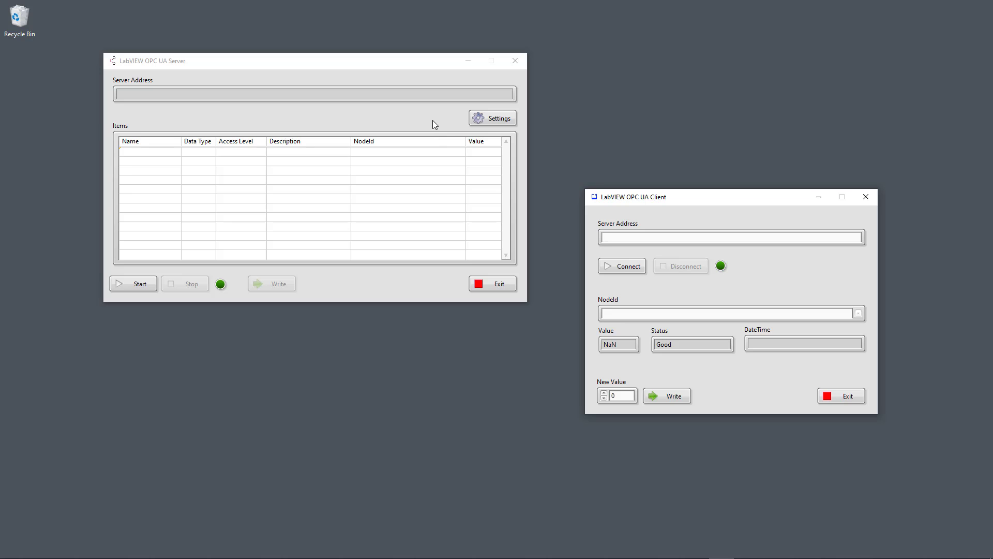
Step: Open the server's item settings and go through the Temperature, Pressure and Thermistor items
click(494, 121)
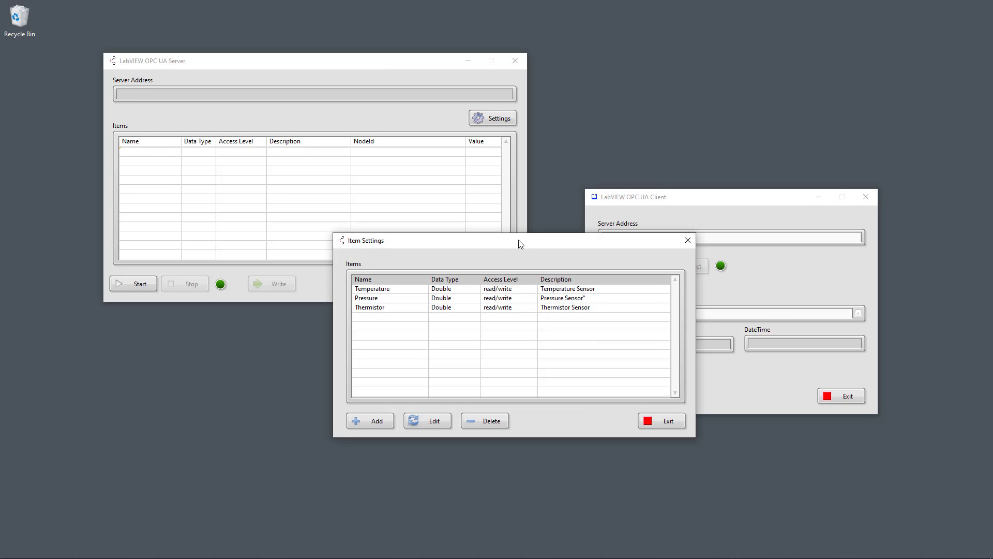
drag(520, 243, 407, 198)
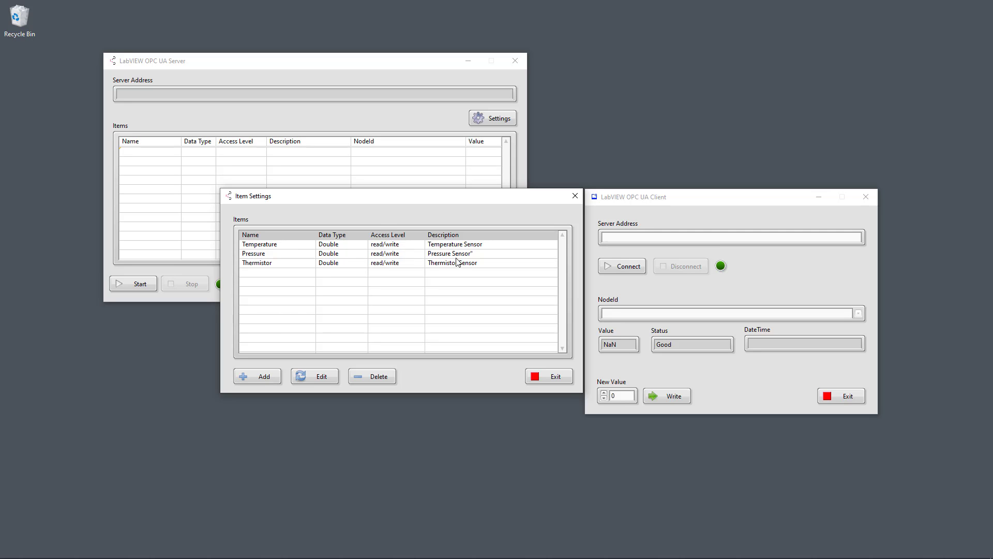
click(298, 247)
click(291, 253)
click(290, 262)
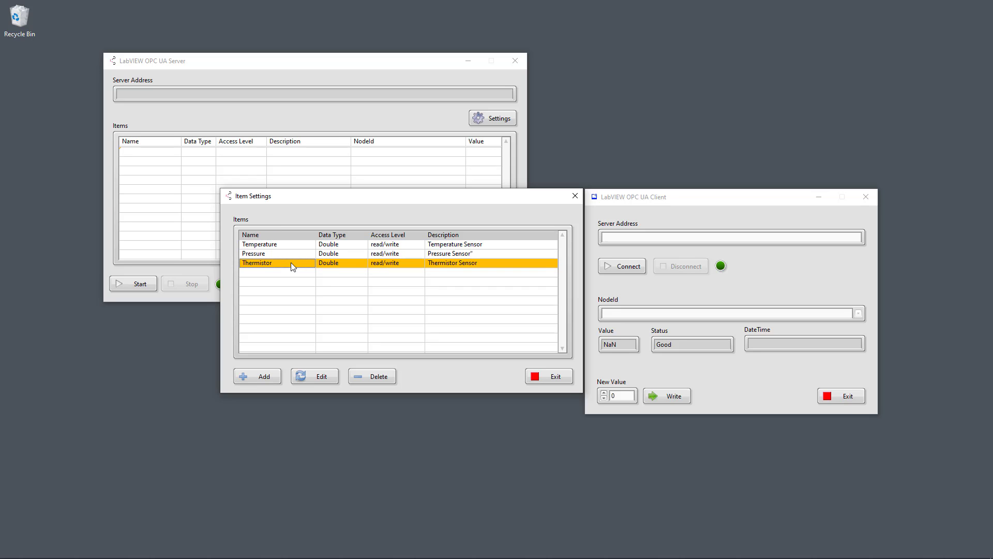
Step: Add a server item named PT100 with the description "PT-100 Sensor"
click(249, 381)
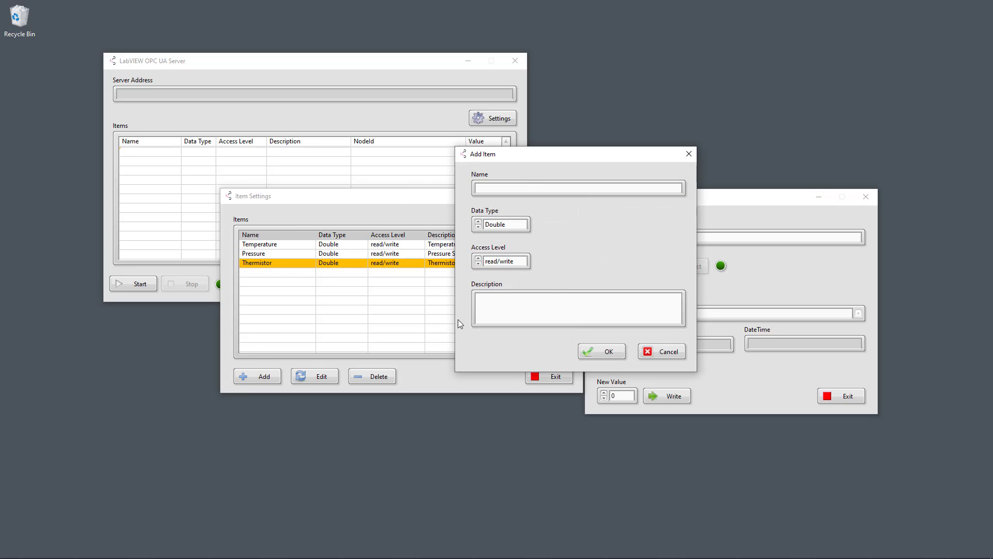
click(554, 190)
text(PT100)
click(508, 309)
text(PT-100 Sensor)
click(601, 352)
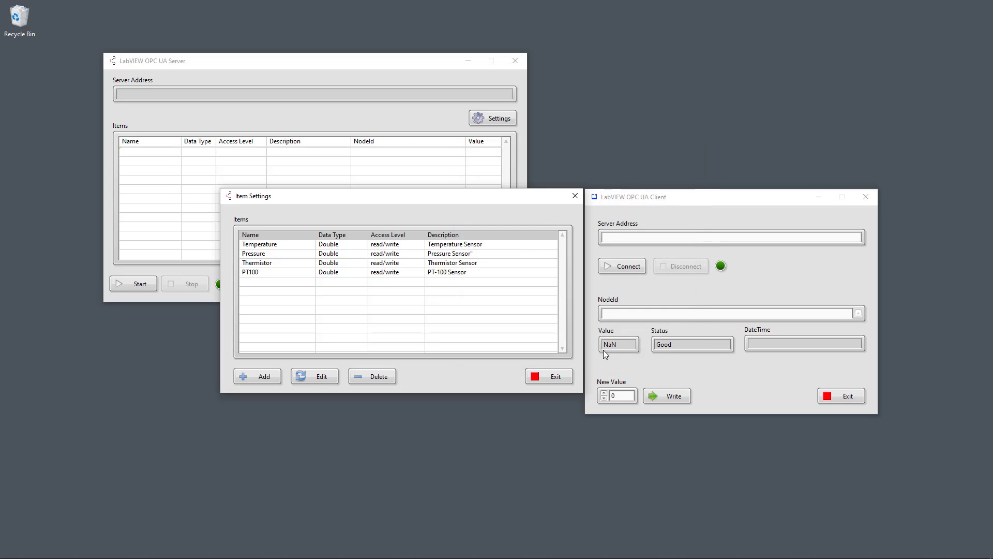
Step: Review the PT100 item's editable properties and access level options without changing them, and close the editor
click(295, 275)
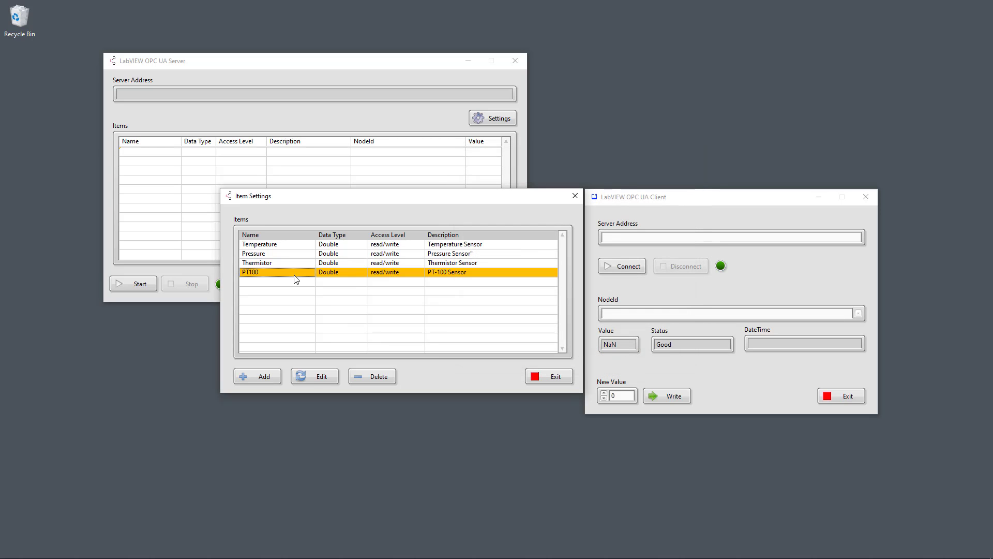
click(319, 377)
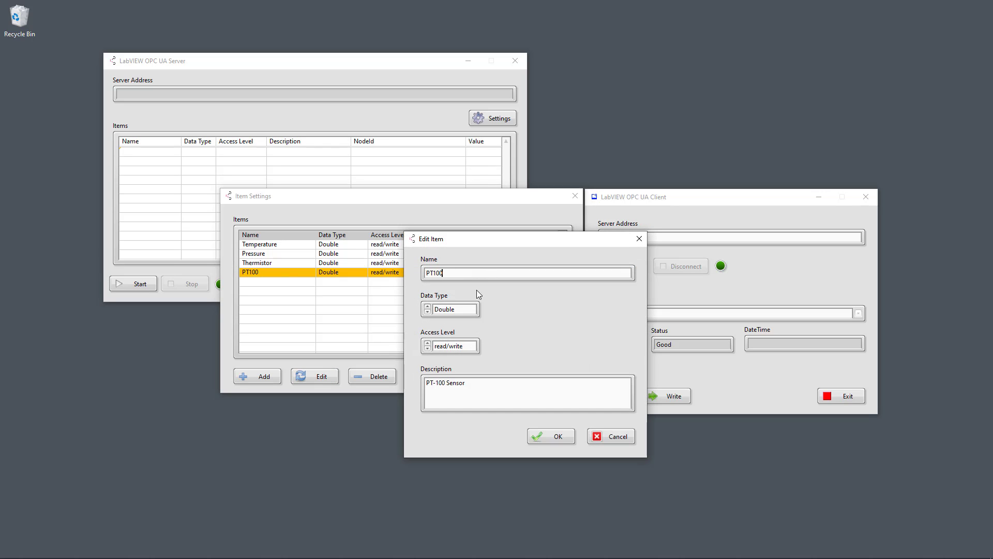
click(451, 345)
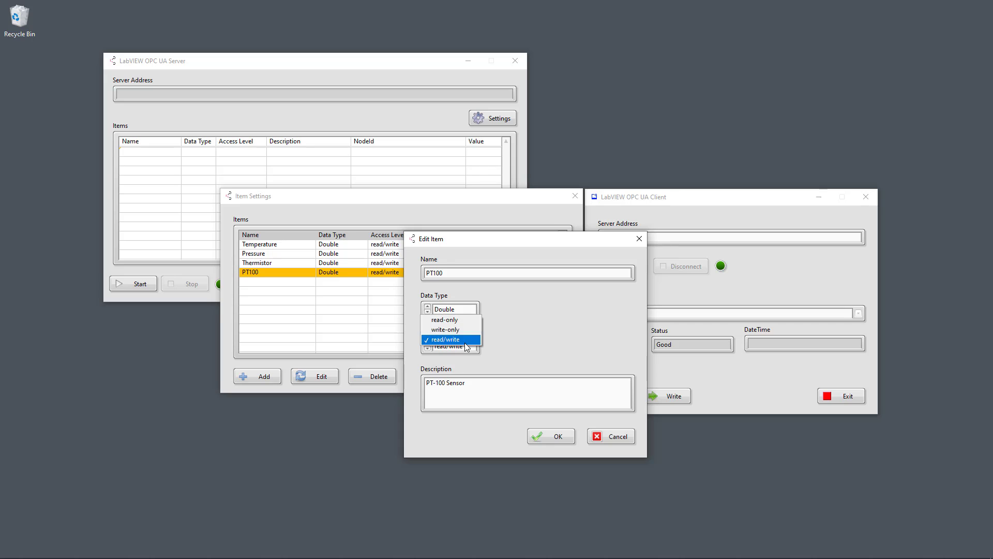
click(481, 391)
click(612, 436)
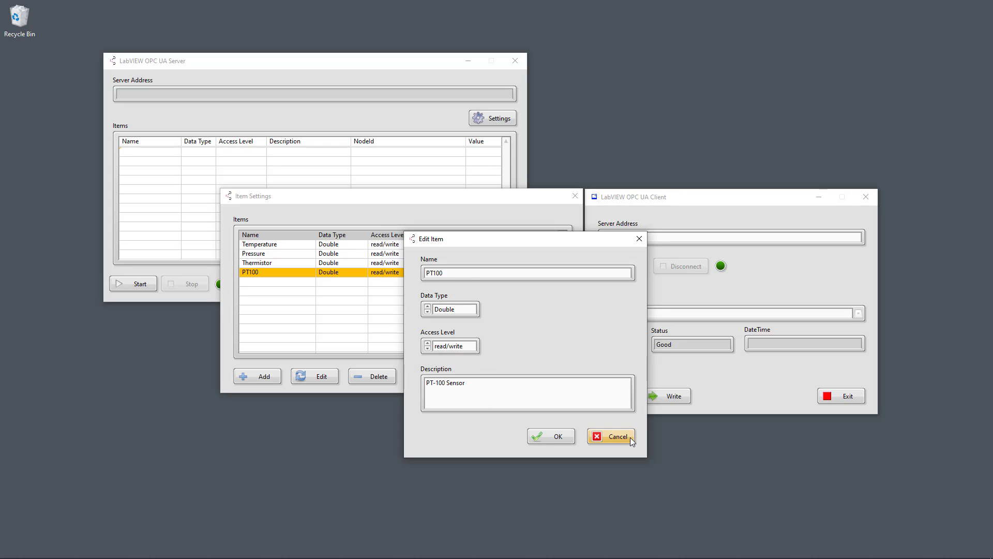
click(357, 254)
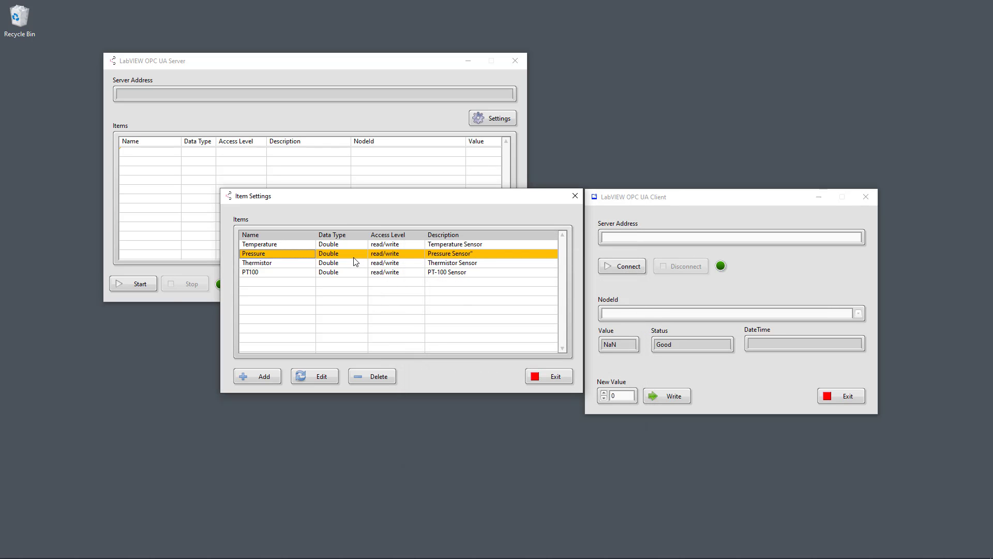
click(347, 264)
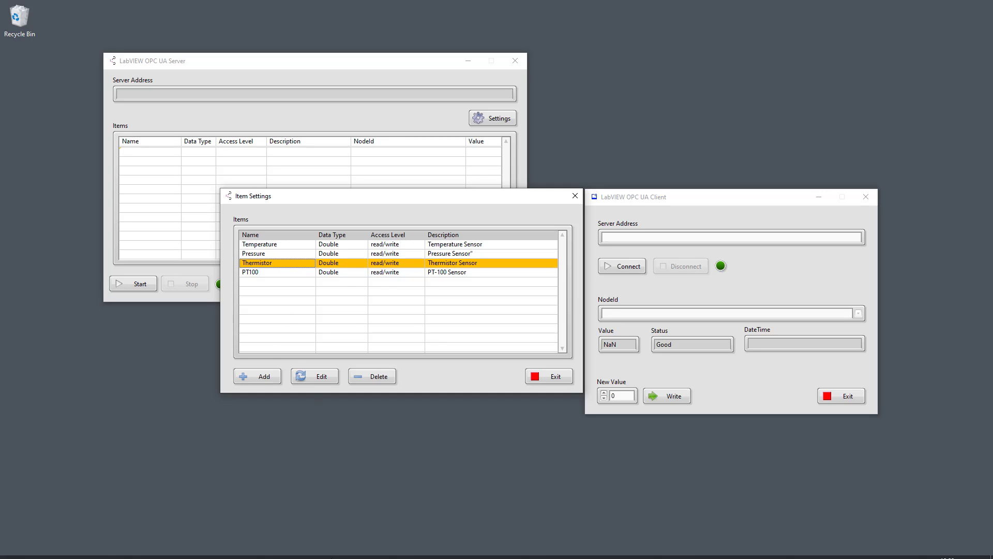
Step: Switch to the LabVIEW OPC UA Server folder and open OPCNodes.ini in Notepad
click(289, 552)
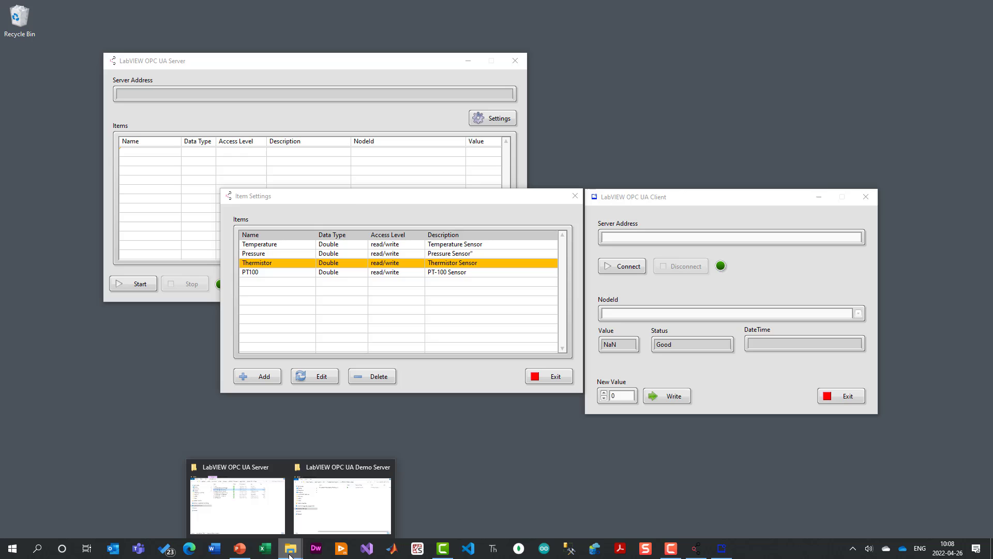
click(250, 522)
click(383, 351)
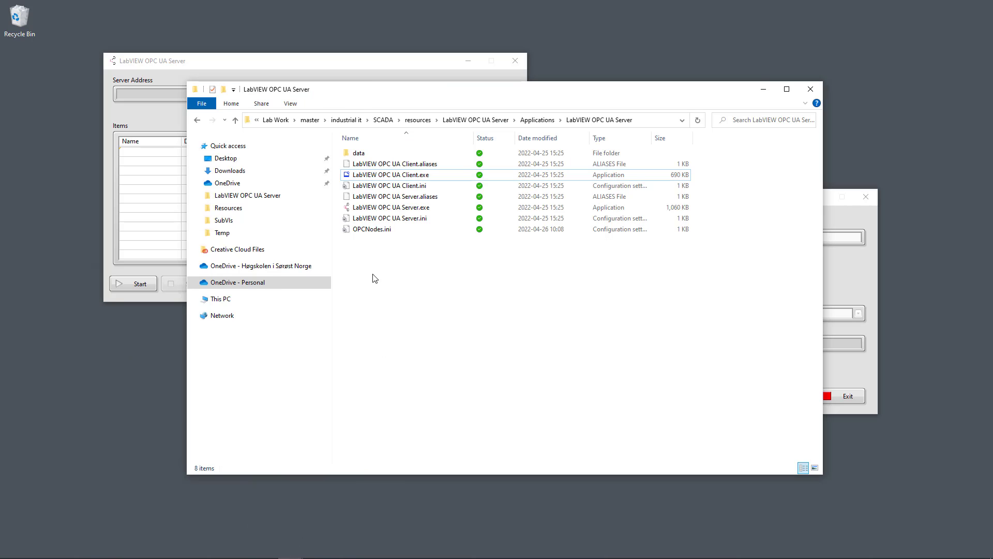
click(371, 232)
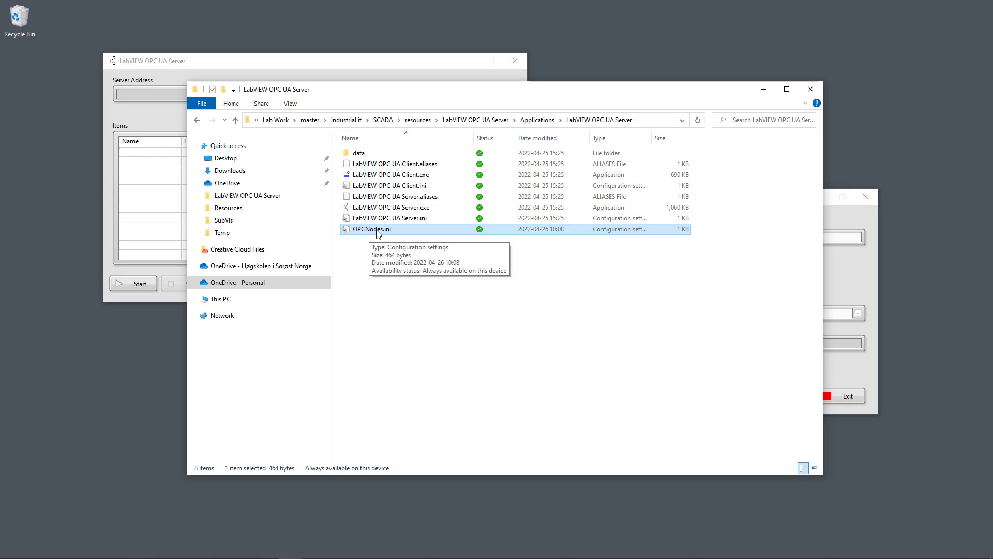
double_click(377, 233)
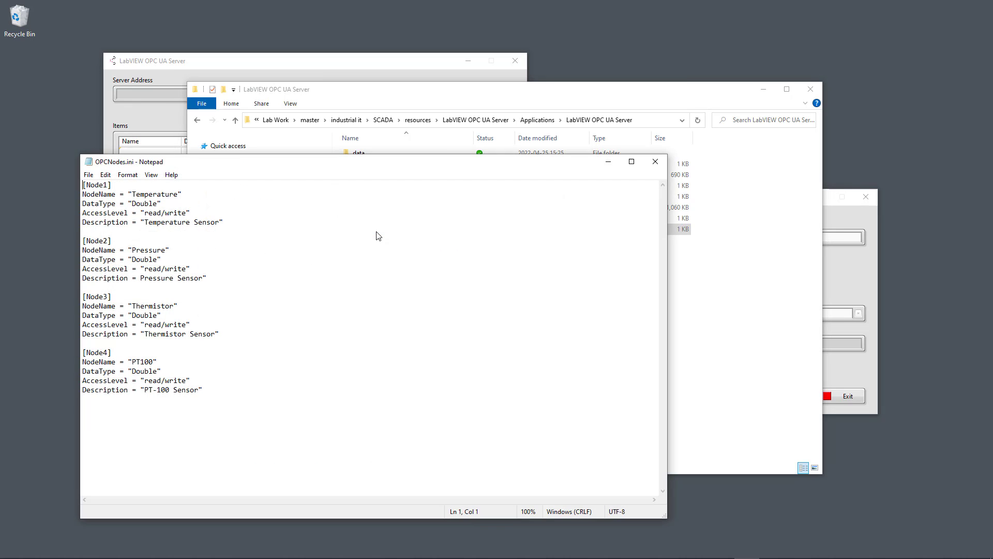
Step: Minimize the folder window and arrange the OPCNodes.ini text beside the Item Settings window for comparison
drag(464, 172, 617, 195)
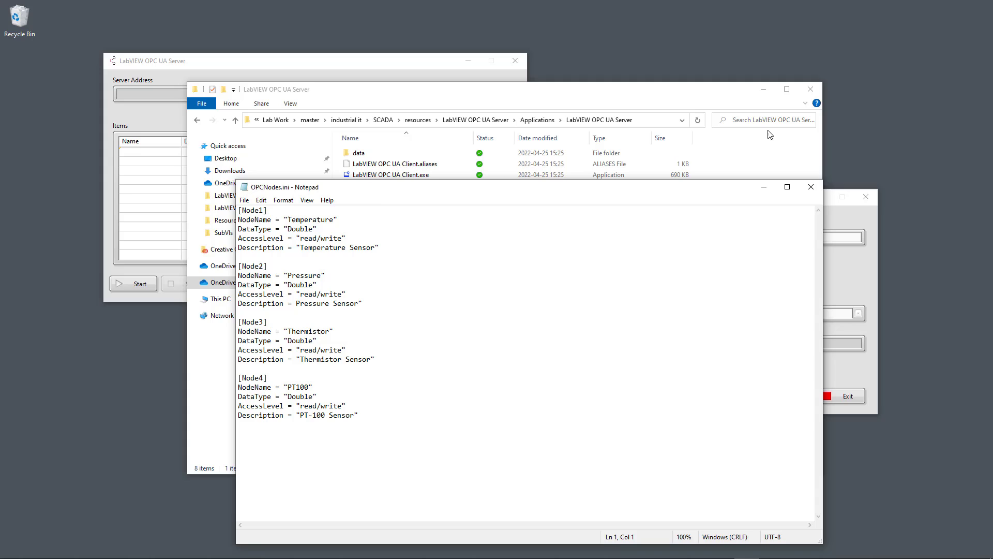
click(763, 89)
drag(547, 195, 653, 105)
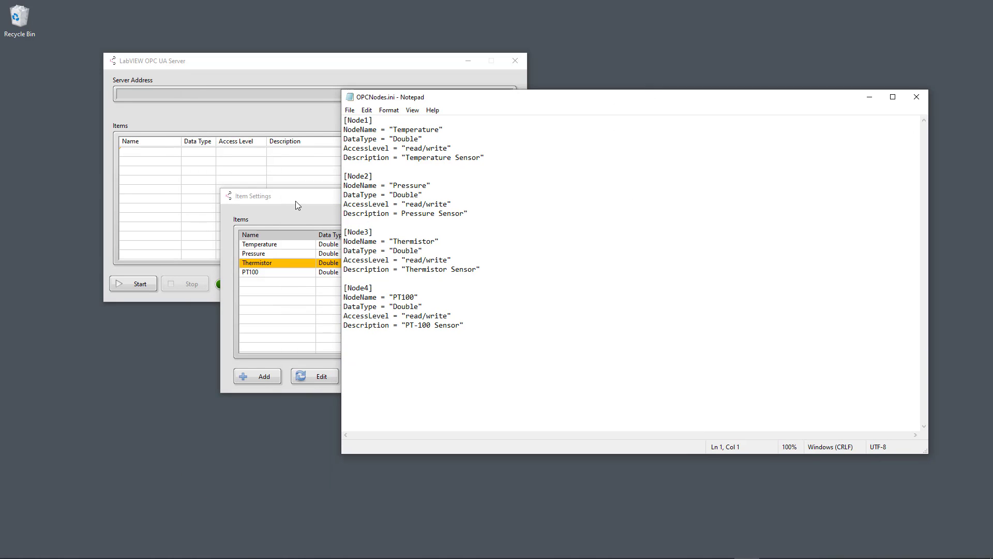
drag(290, 202, 199, 200)
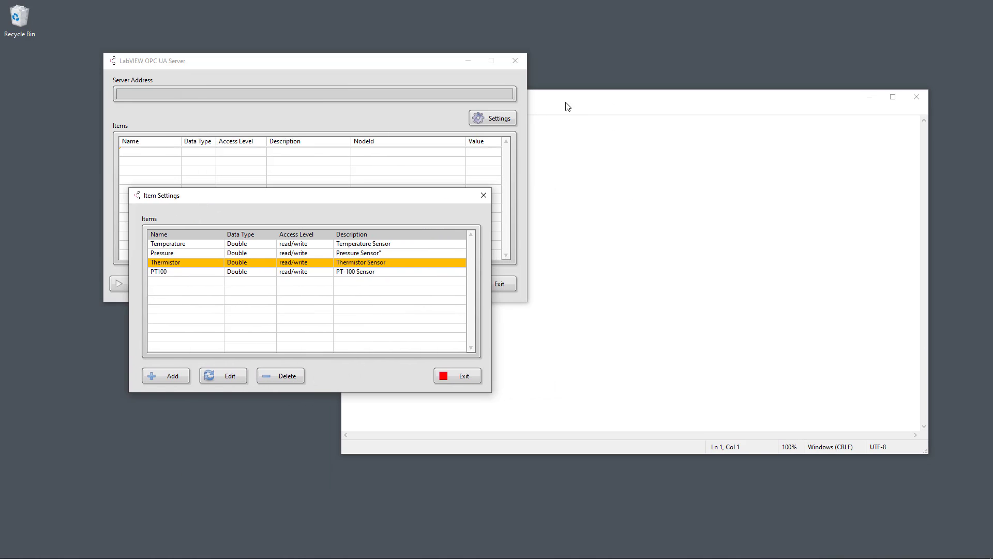
drag(572, 104, 739, 135)
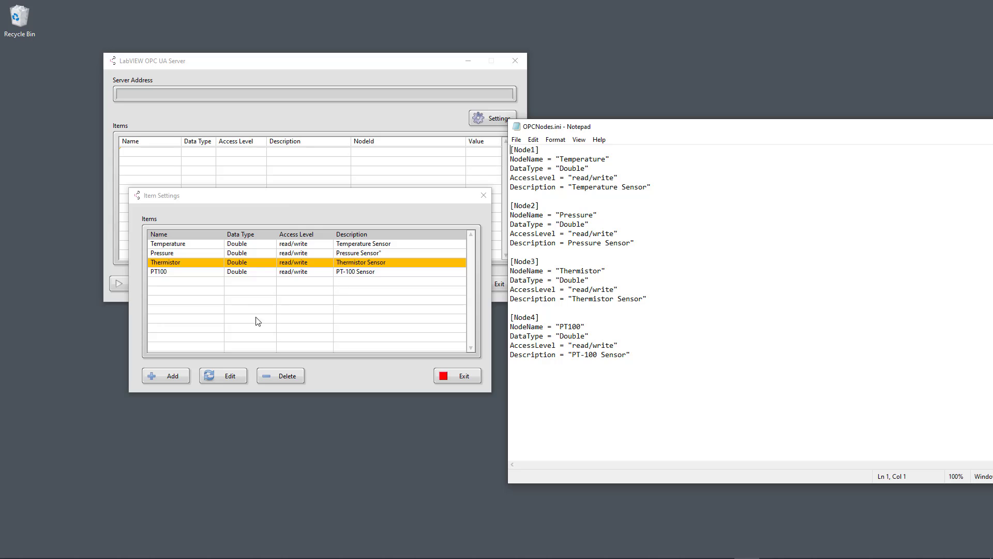
Step: Duplicate the [Node4] block at the end of OPCNodes.ini, separated by a blank line
drag(632, 356, 507, 152)
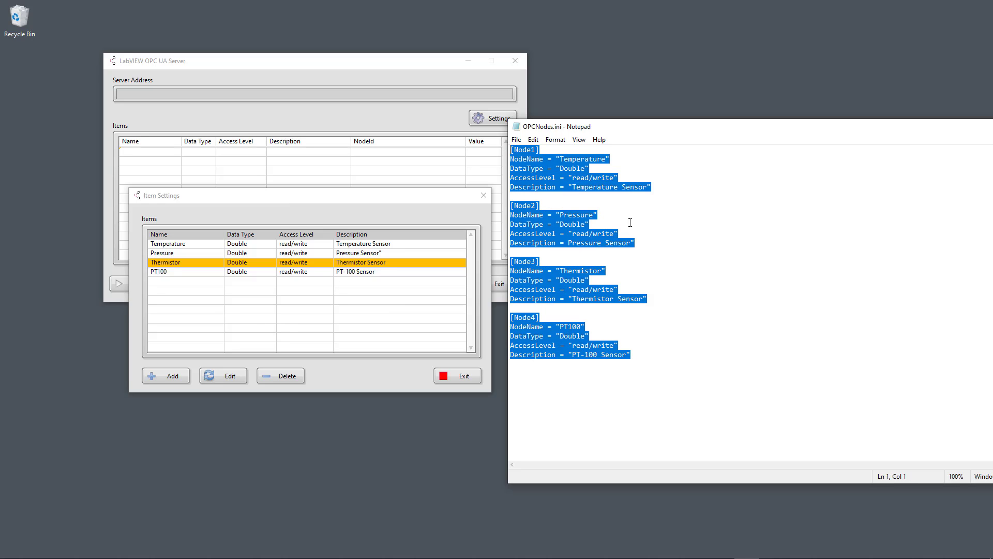
click(678, 306)
drag(646, 358, 502, 318)
key(ctrl+c)
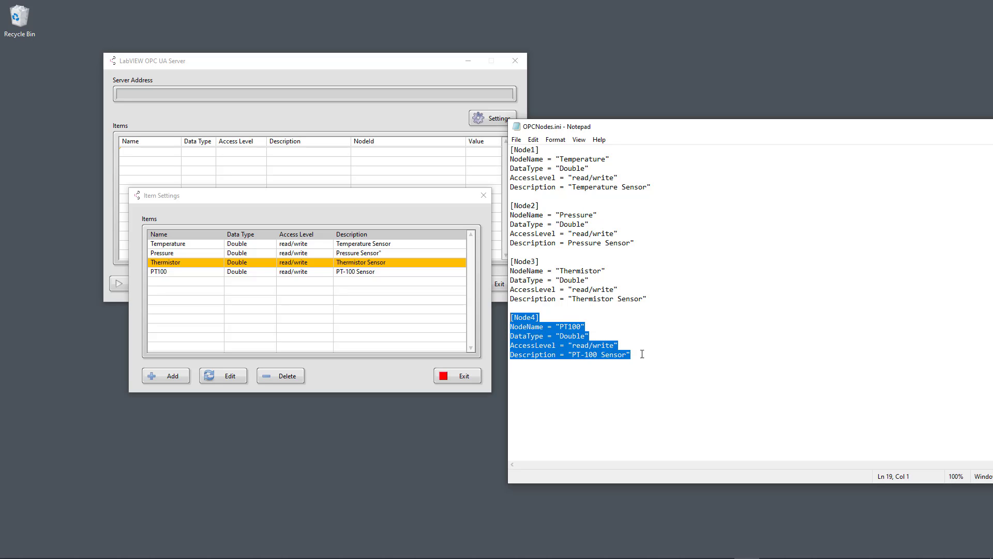
click(662, 356)
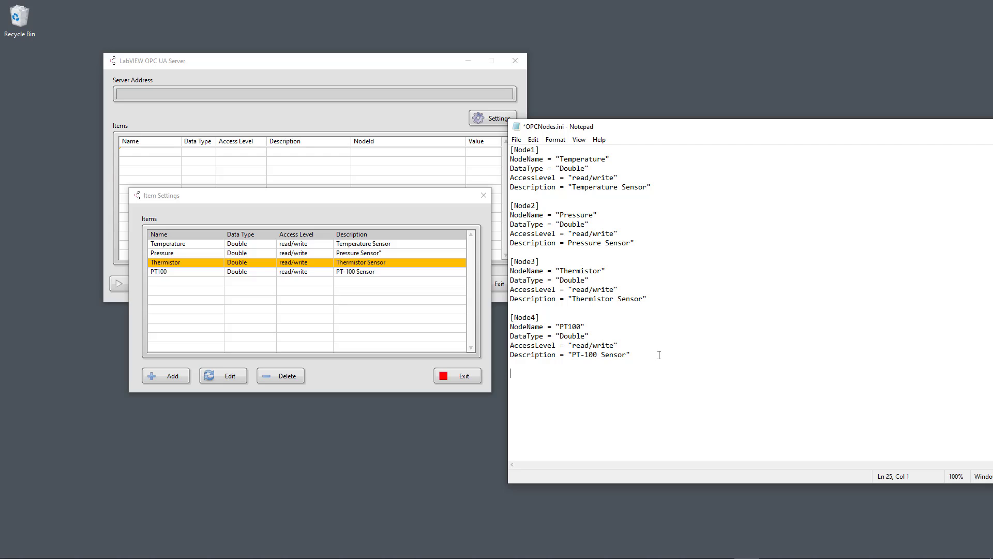
key(ctrl+v)
Step: Renumber the duplicated block in OPCNodes.ini as [Node5], change its NodeName to "PT200", and save the file
click(537, 373)
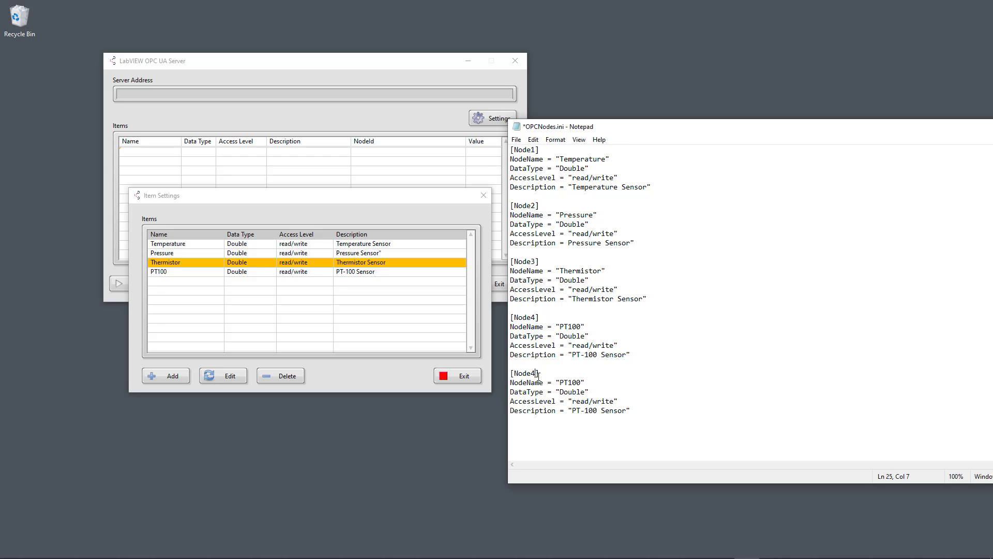
key(BackSpace)
text(5)
click(571, 382)
key(BackSpace)
text(2)
click(732, 182)
Step: Close and reopen the server's item settings to reload the node list, and delete the PT200 item
click(417, 223)
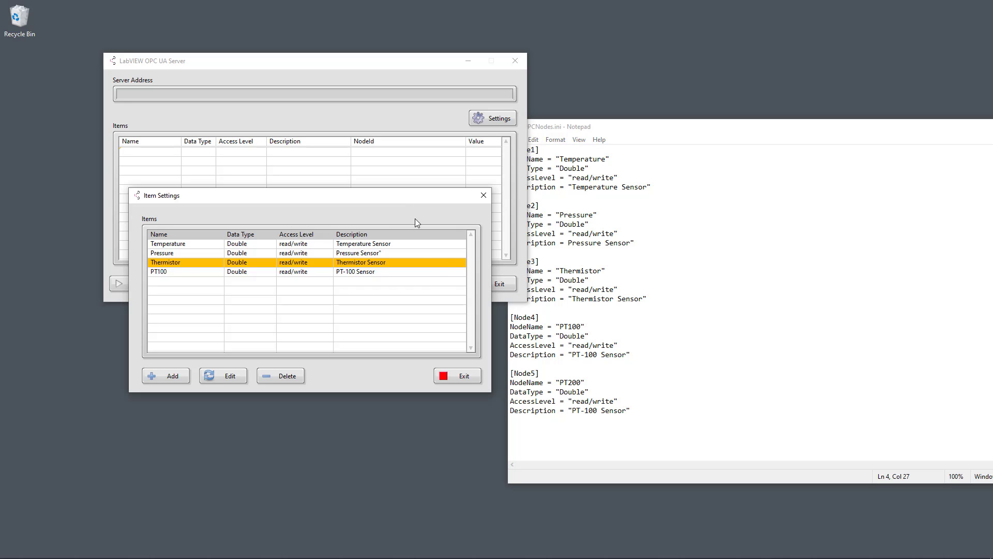
click(460, 377)
click(490, 119)
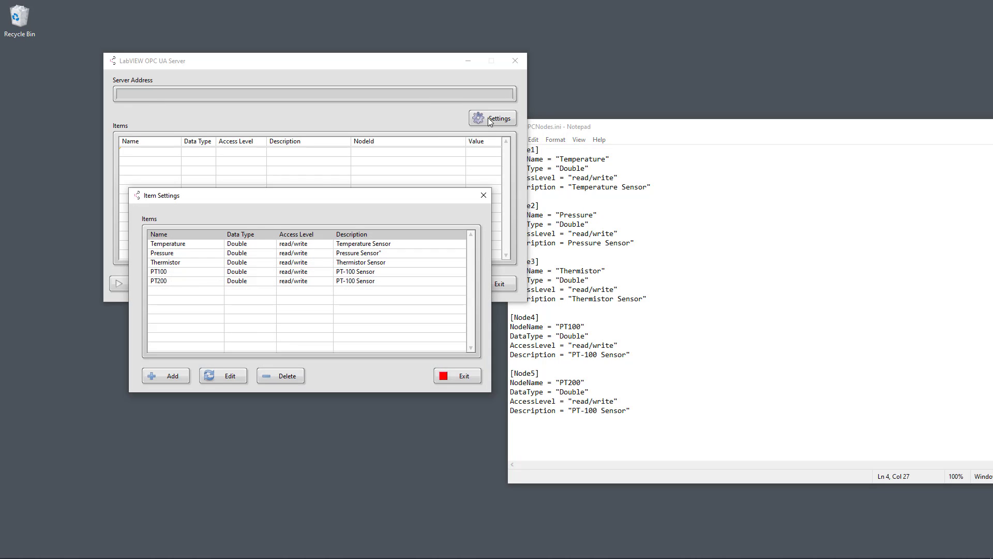
click(191, 281)
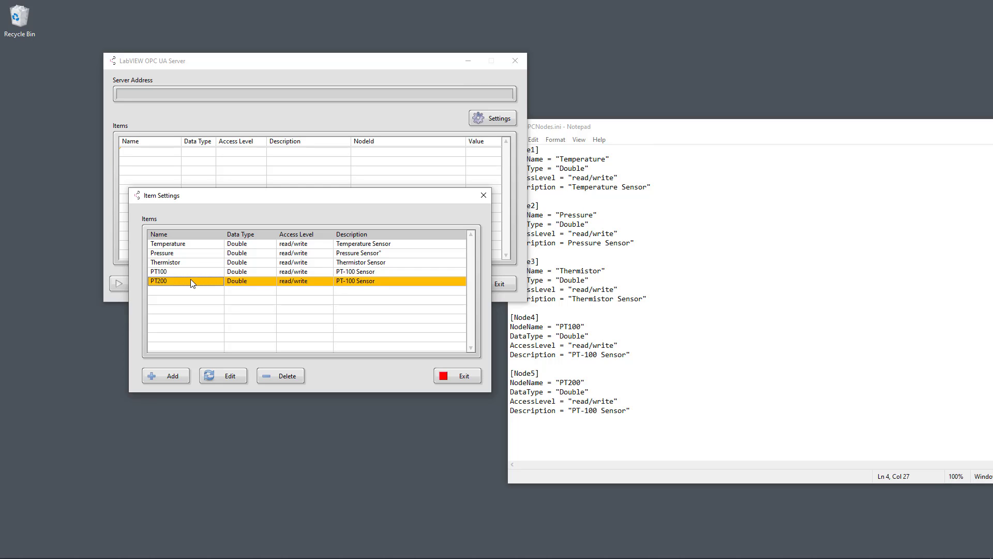
click(279, 376)
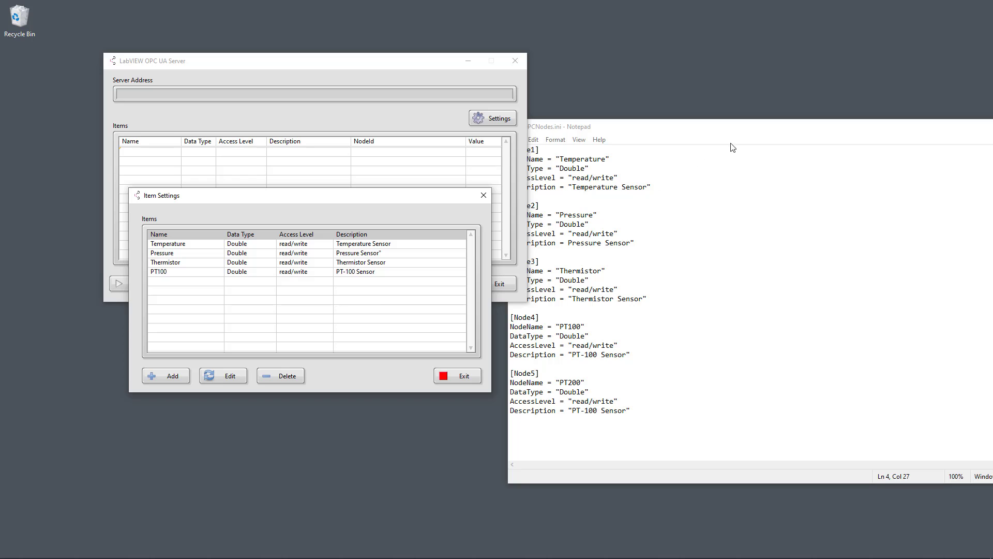
Step: Close the outdated OPCNodes.ini text, reopen the file from the LabVIEW OPC UA Server folder to check its node blocks, and close it again
drag(743, 134, 621, 130)
click(960, 123)
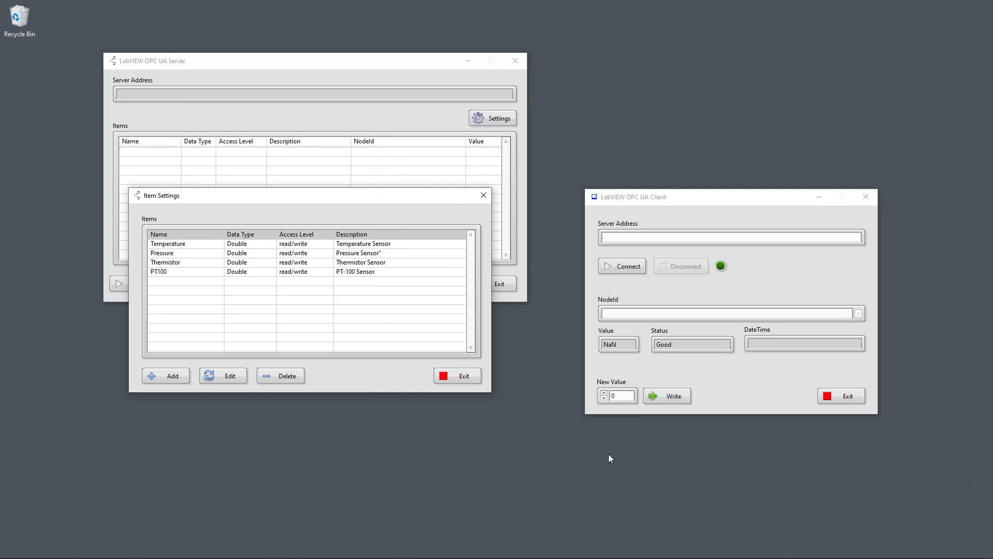
mouse_move(290, 548)
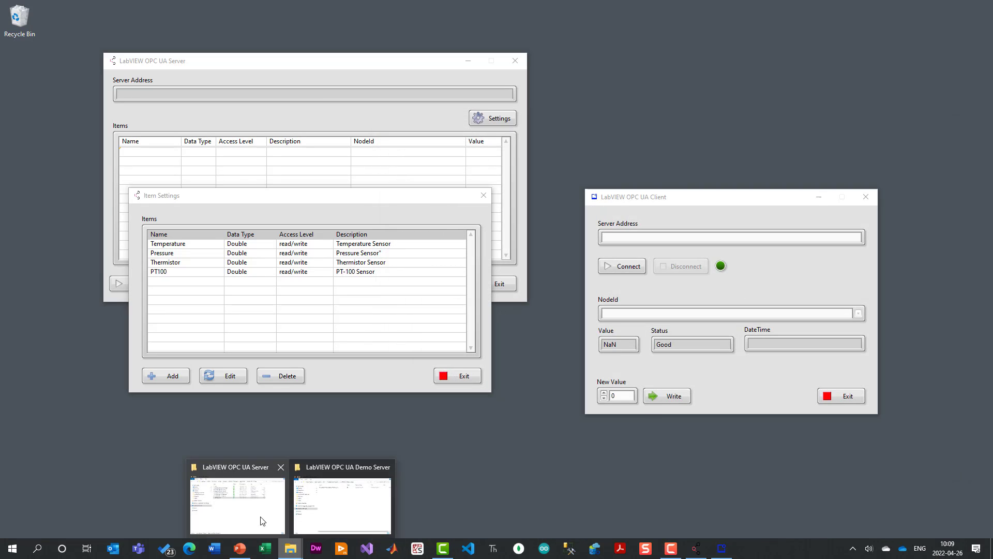
click(262, 517)
double_click(370, 231)
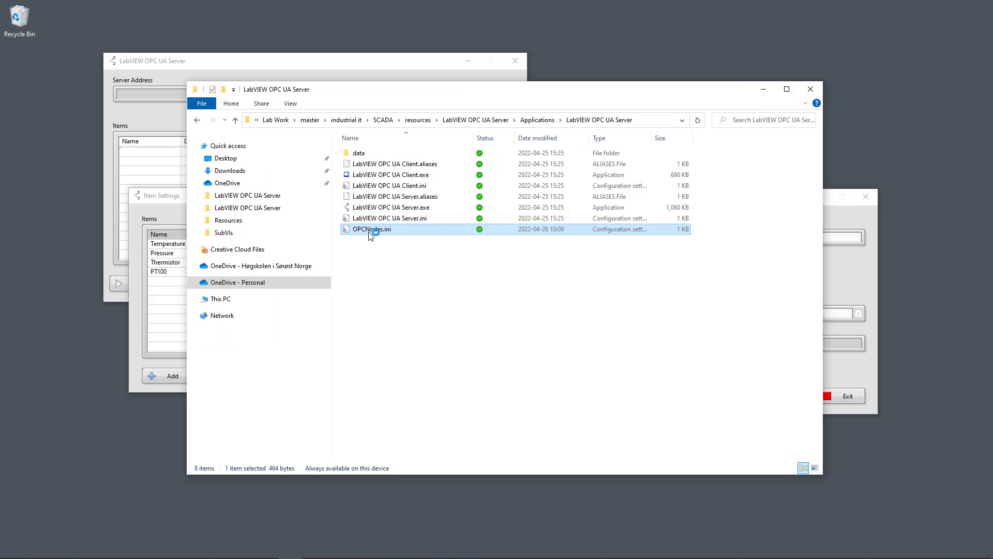
drag(530, 357, 425, 352)
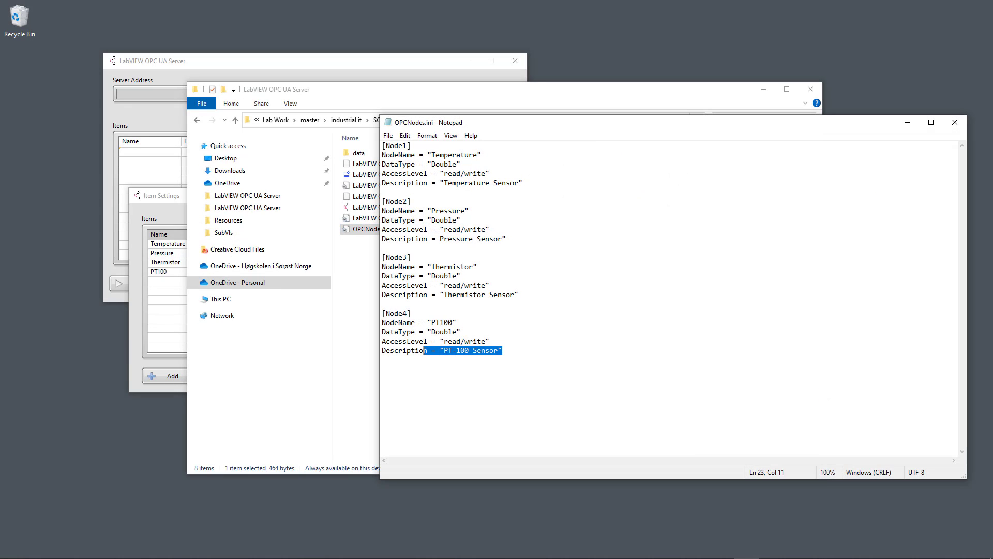
click(571, 361)
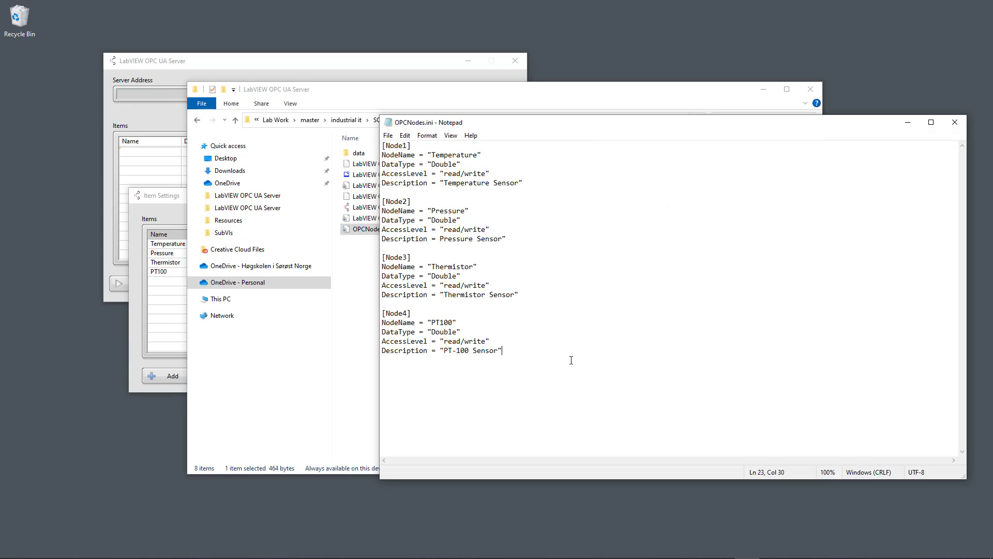
click(955, 122)
click(764, 89)
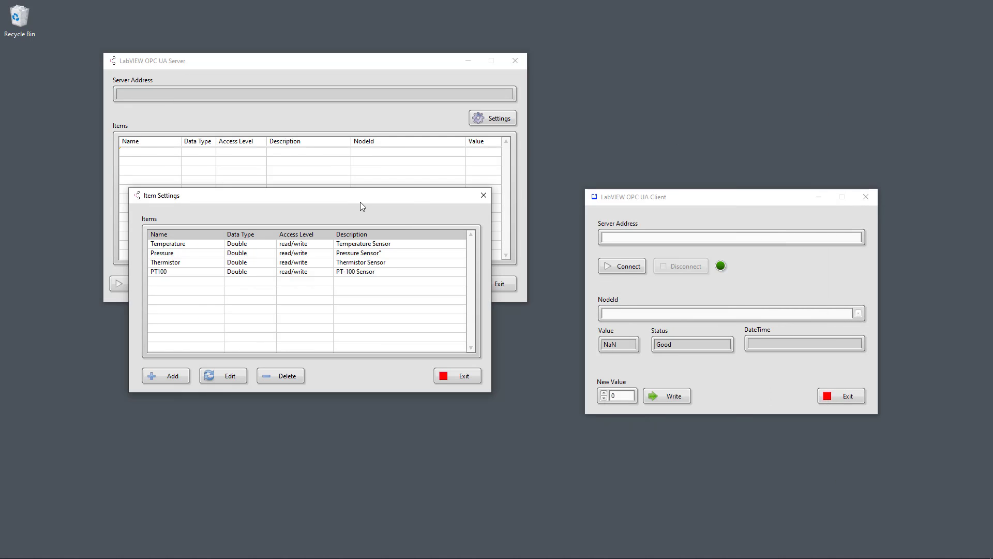
Step: Close the item settings and start the OPC UA server with the configured items
drag(360, 202, 409, 252)
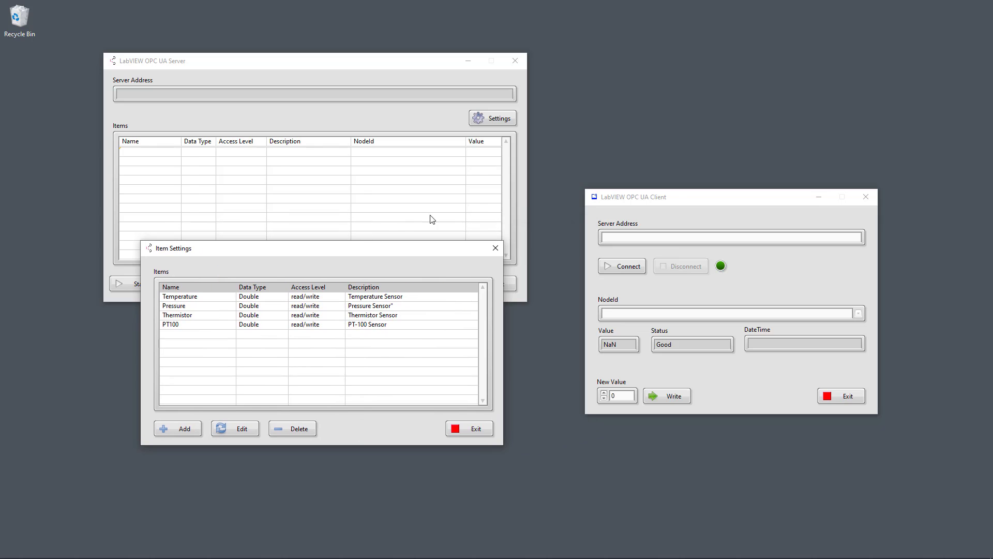
click(481, 433)
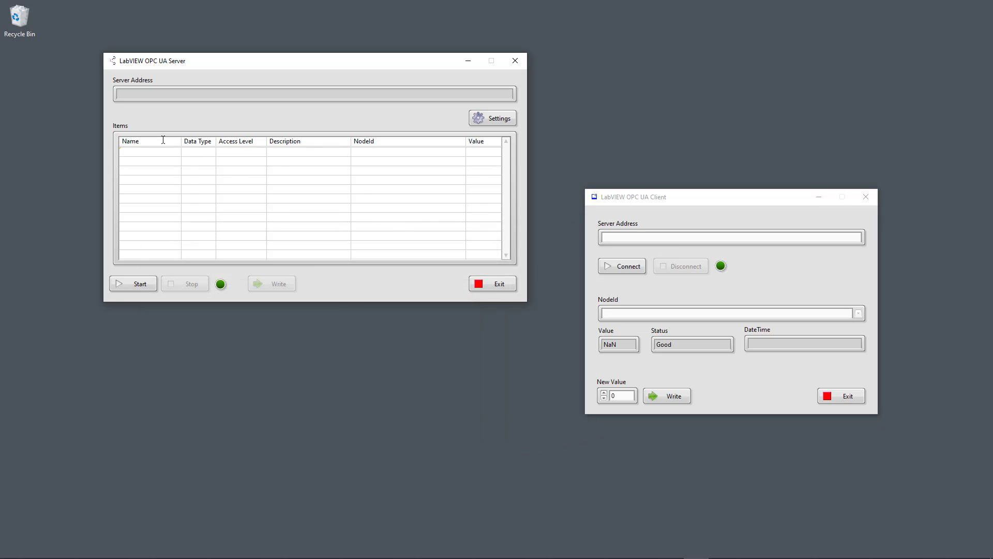
click(135, 284)
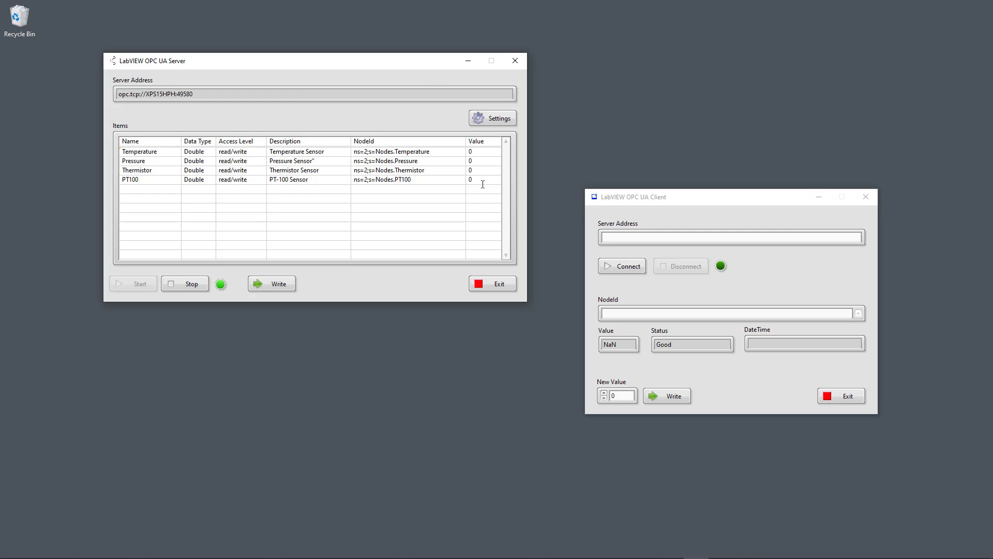
drag(429, 66, 409, 78)
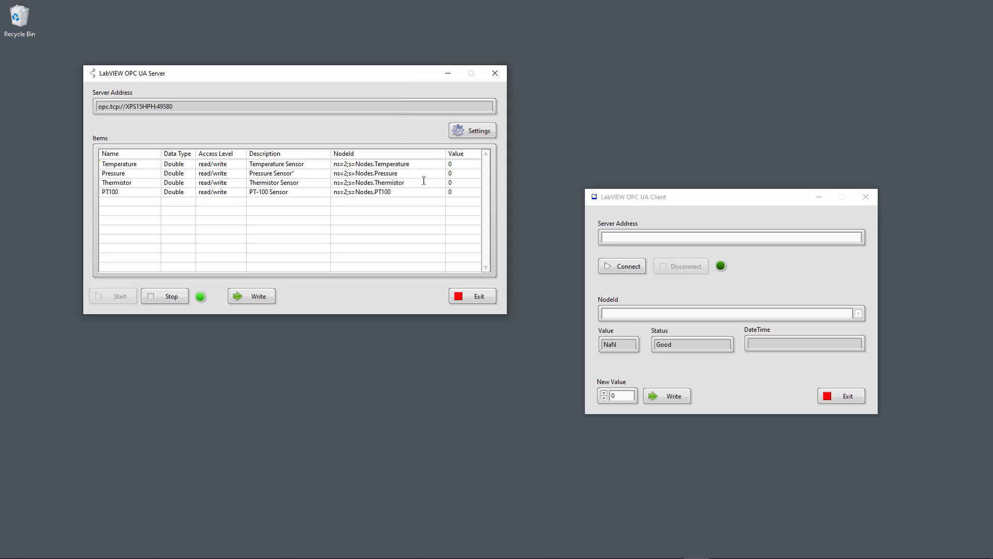
Step: Write the value 20 to the ns=2;s=Nodes.Temperature node from the server
click(251, 298)
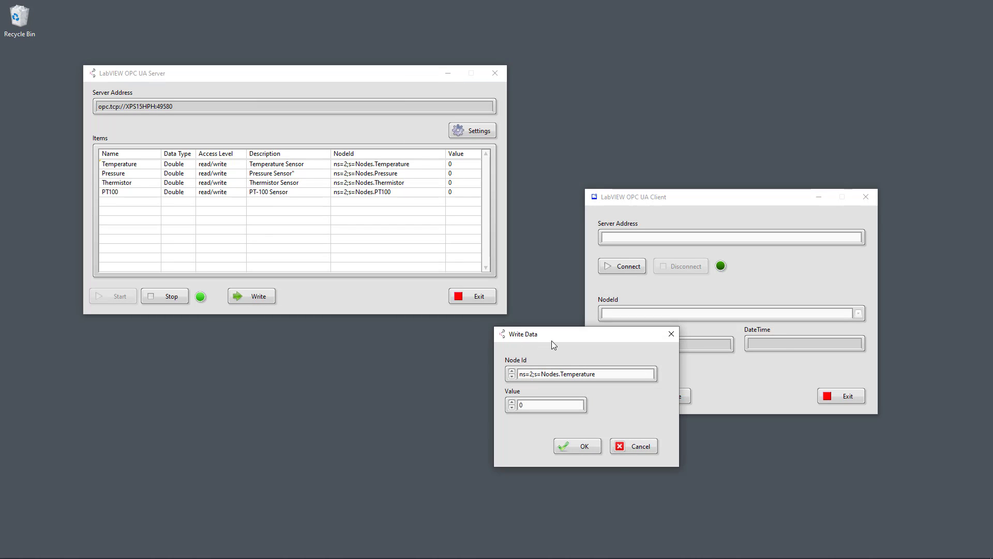
drag(551, 341, 287, 332)
click(295, 366)
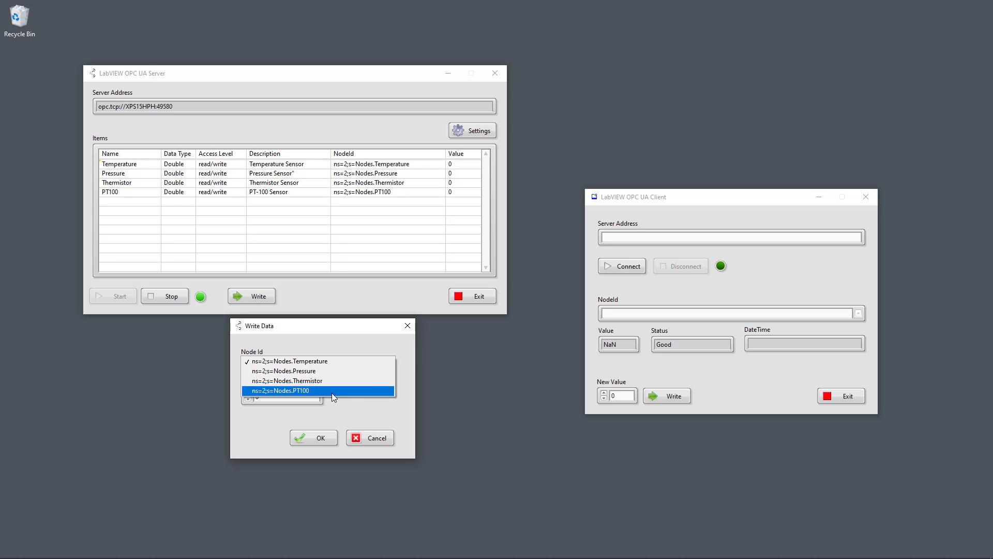
click(337, 362)
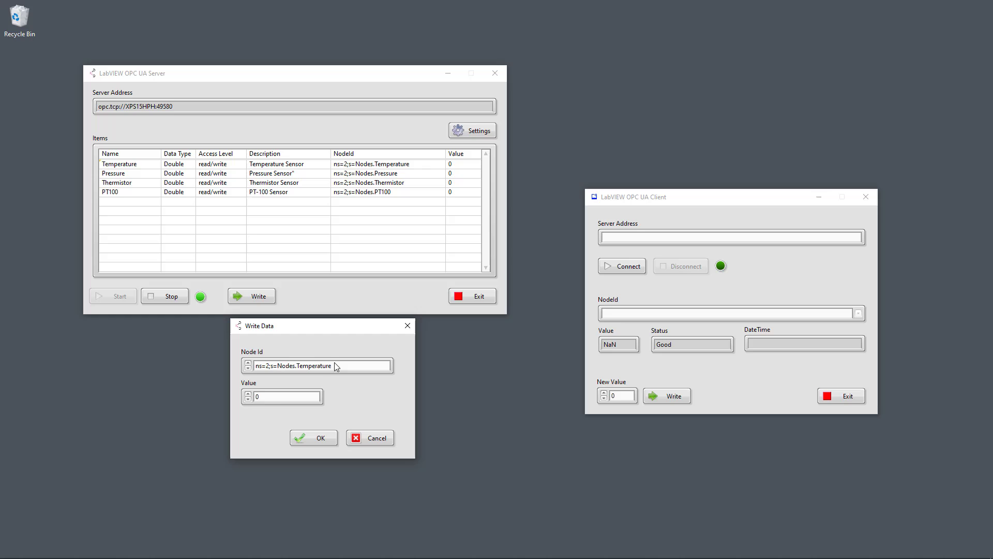
double_click(286, 395)
click(312, 439)
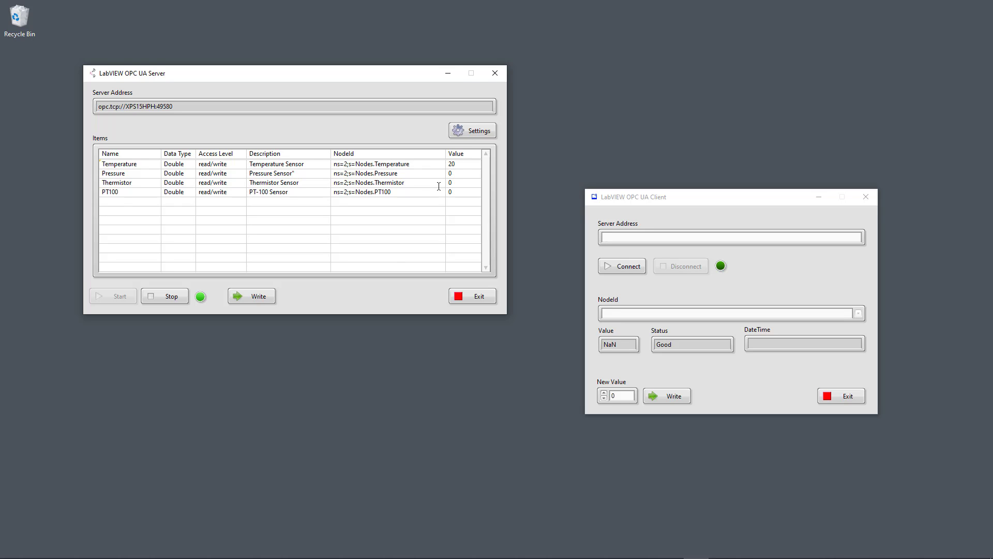
Step: Write the value 30 to the ns=2;s=Nodes.Pressure node from the server
click(262, 296)
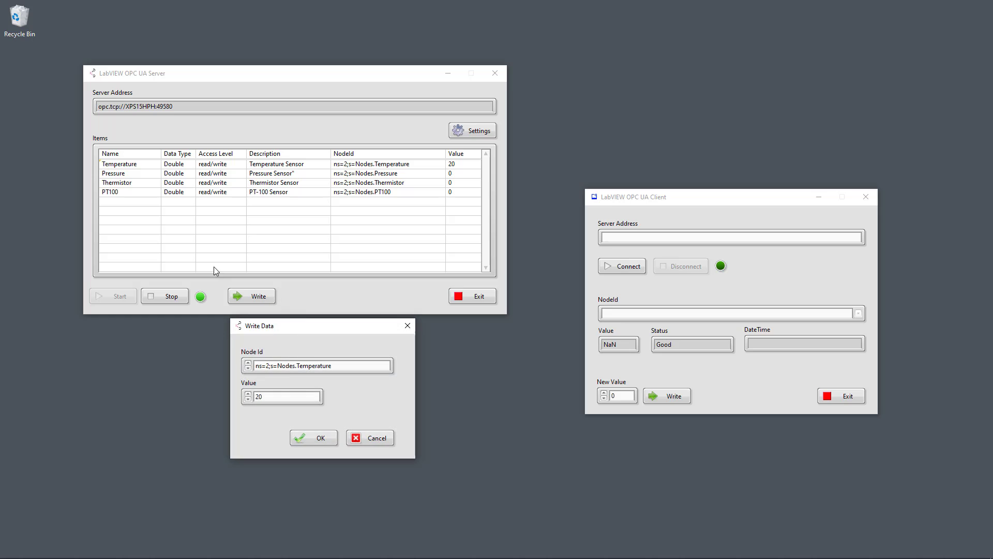
click(314, 368)
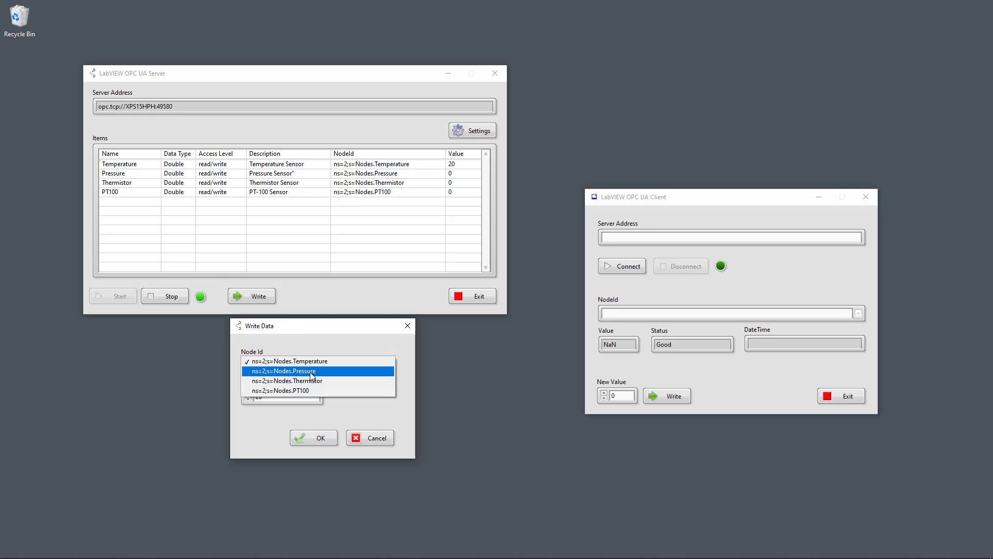
click(311, 375)
double_click(277, 398)
text(30)
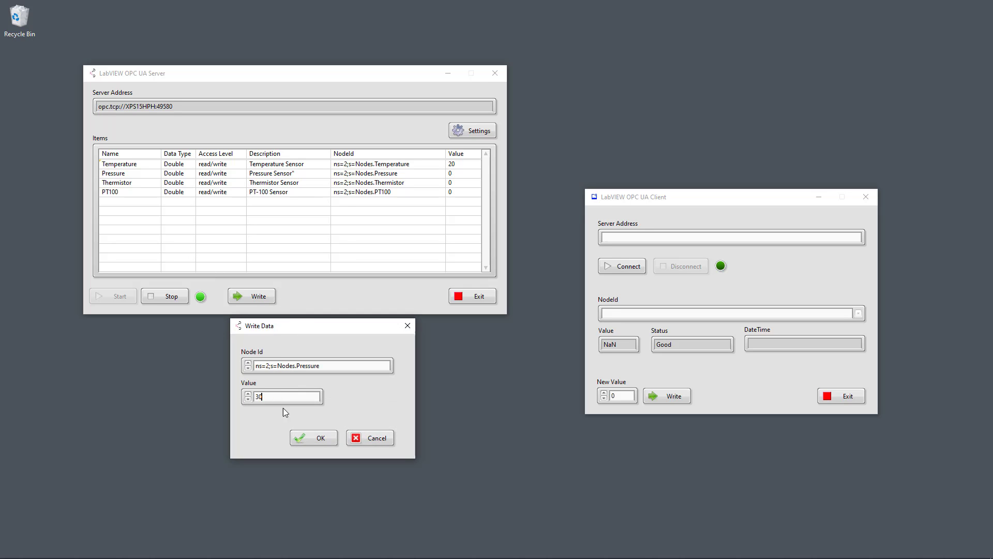
click(317, 437)
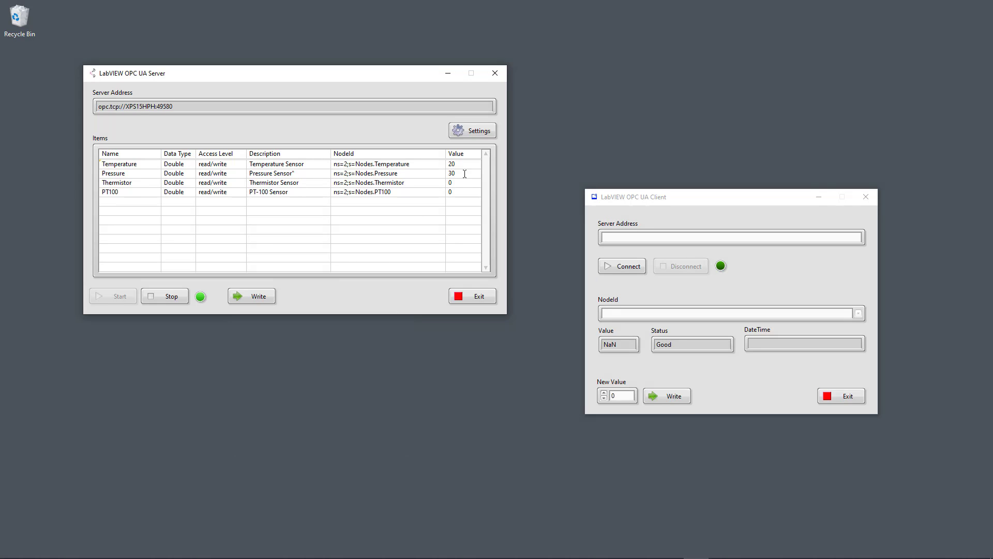
Step: Write the value 22 to the ns=2;s=Nodes.Thermistor node from the server
click(256, 294)
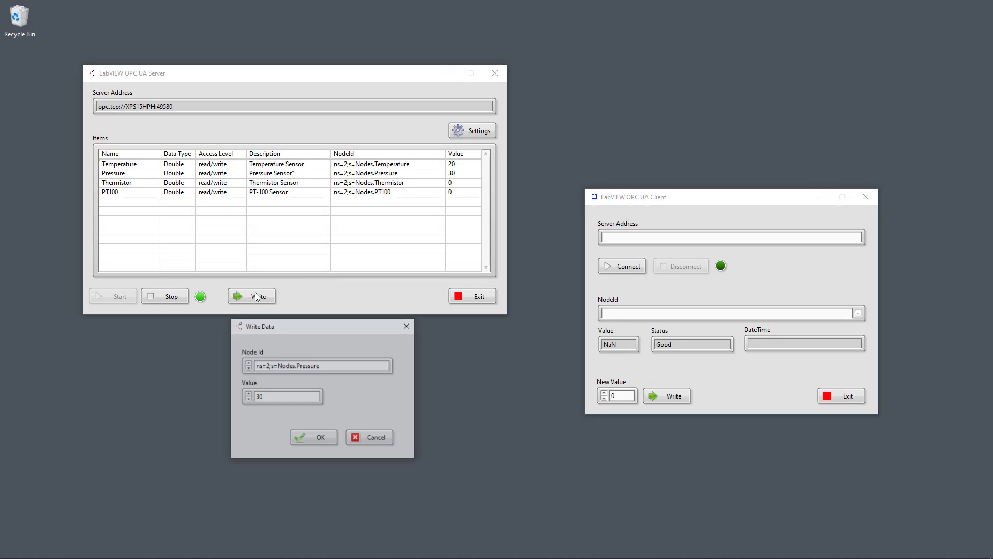
click(312, 367)
click(312, 369)
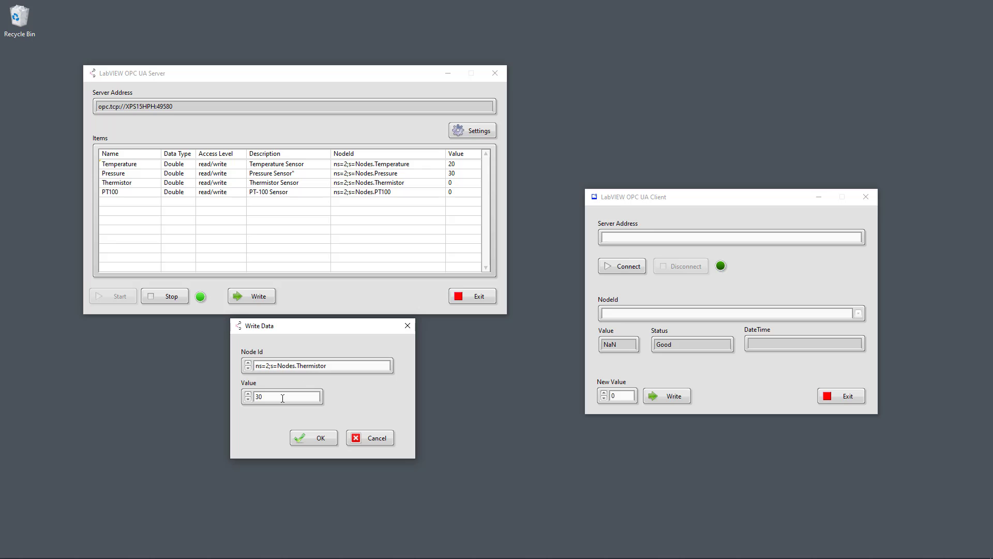
double_click(284, 397)
text(22)
click(309, 438)
Step: Write the value 25 to the ns=2;s=Nodes.PT100 node from the server
click(248, 296)
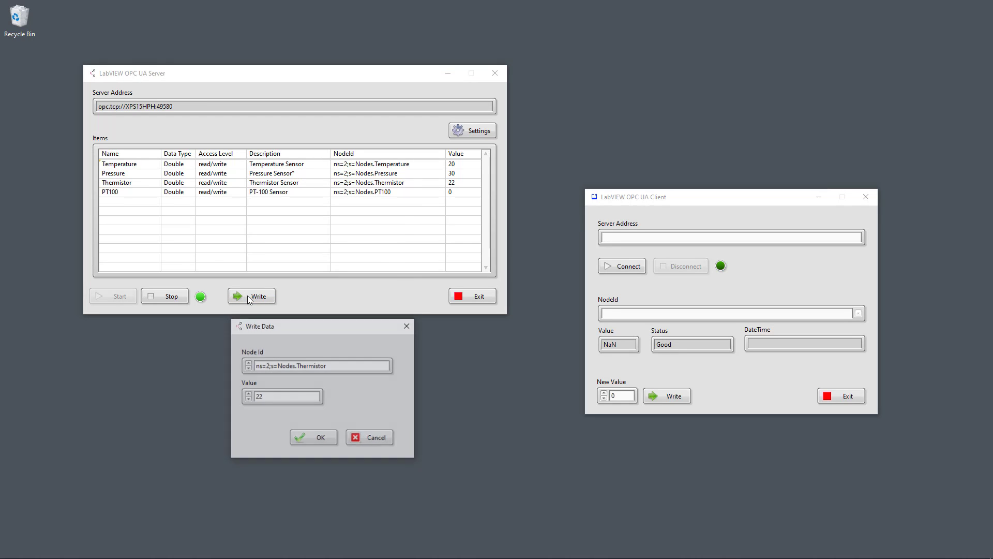
click(304, 366)
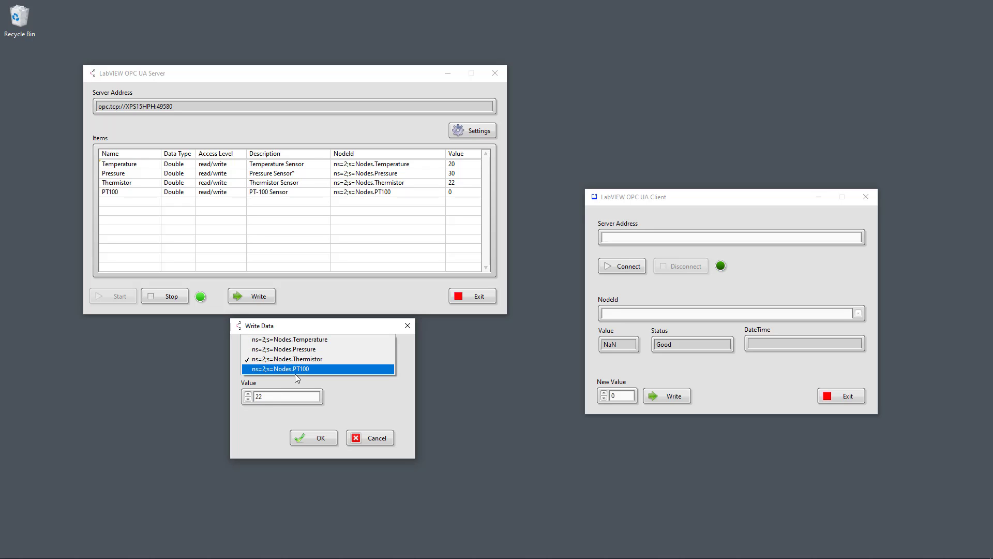
click(298, 373)
double_click(278, 397)
text(25)
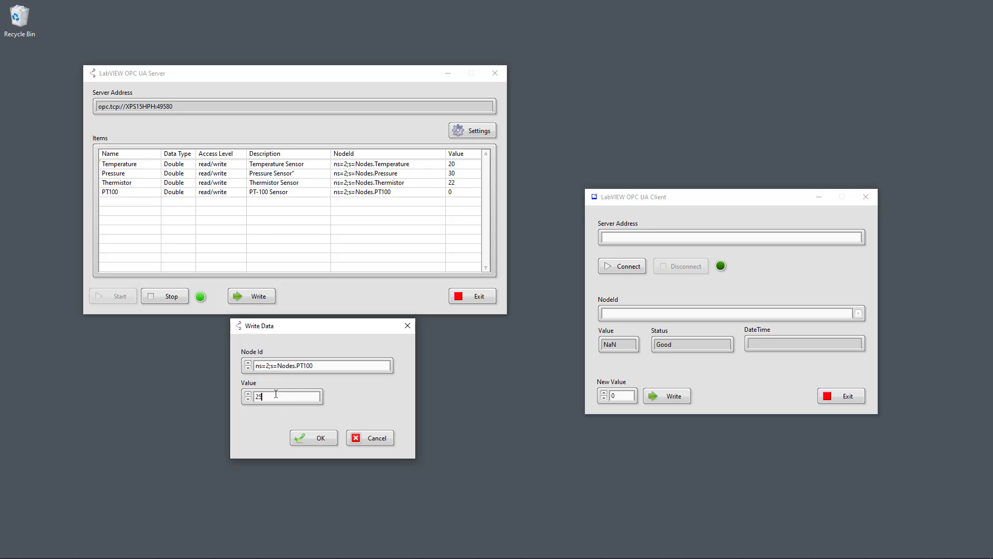
click(317, 440)
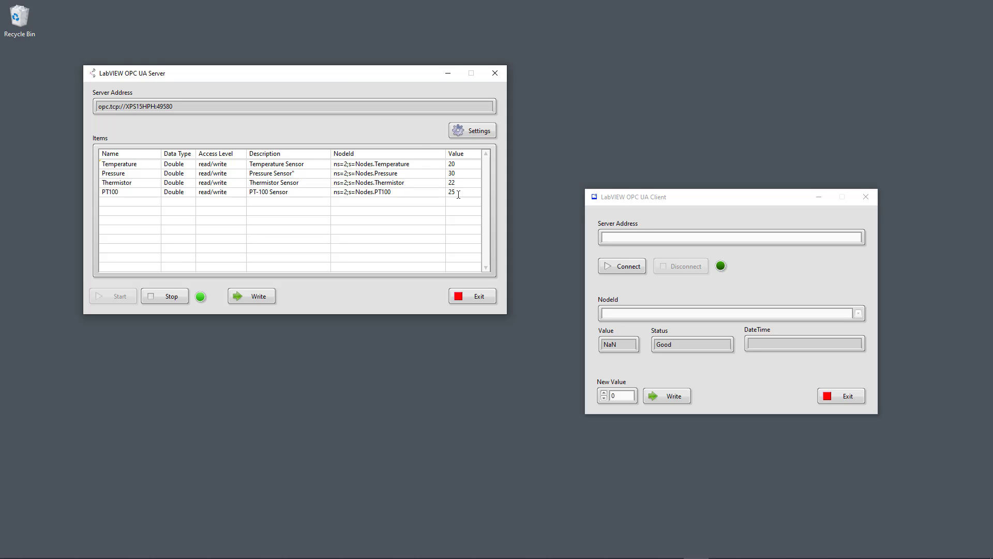
Step: Copy the server address opc.tcp://XPS15HPH:49580 into the OPC UA client's server address and connect the client
mouse_move(356, 72)
mouse_down()
mouse_move(379, 79)
mouse_move(346, 75)
mouse_up()
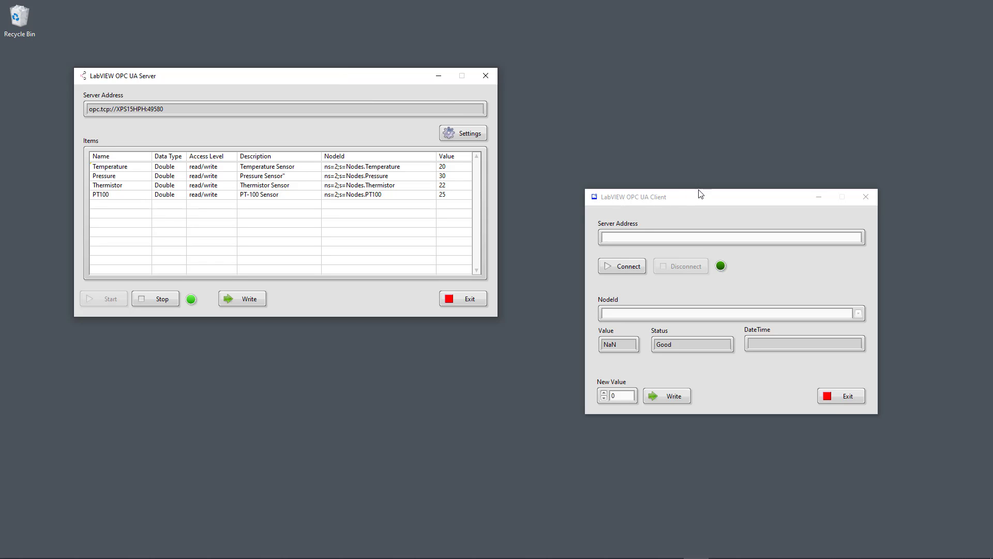
drag(700, 197, 663, 160)
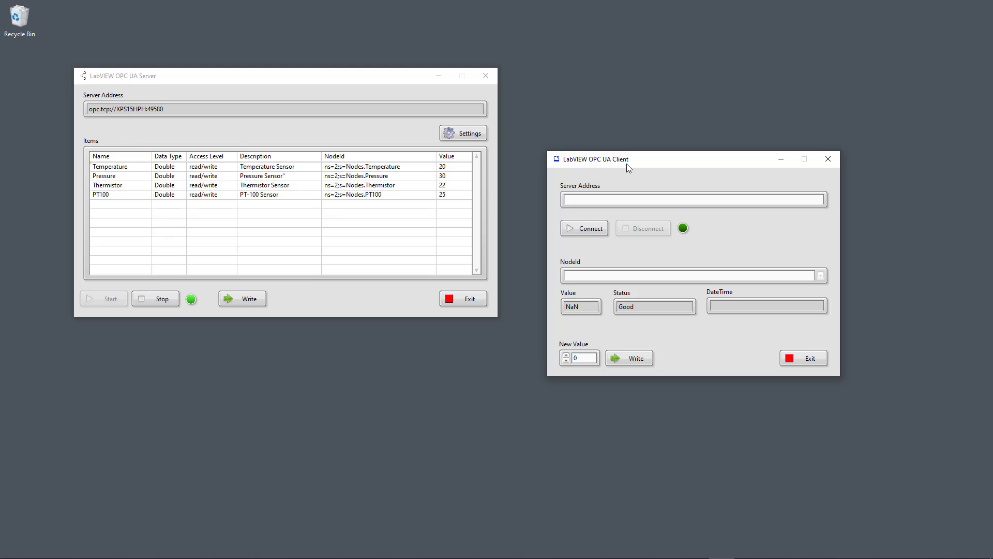
click(197, 105)
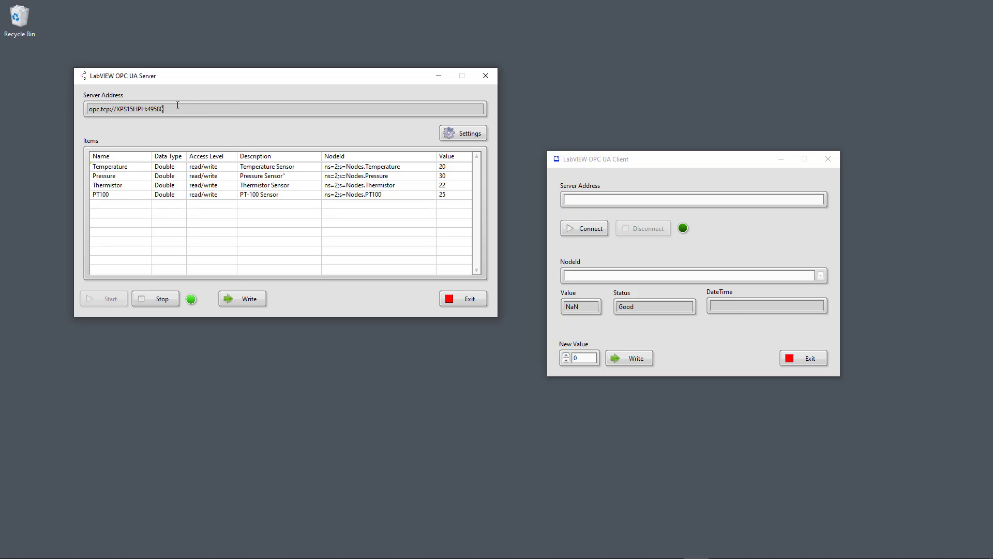
double_click(178, 109)
key(ctrl+c)
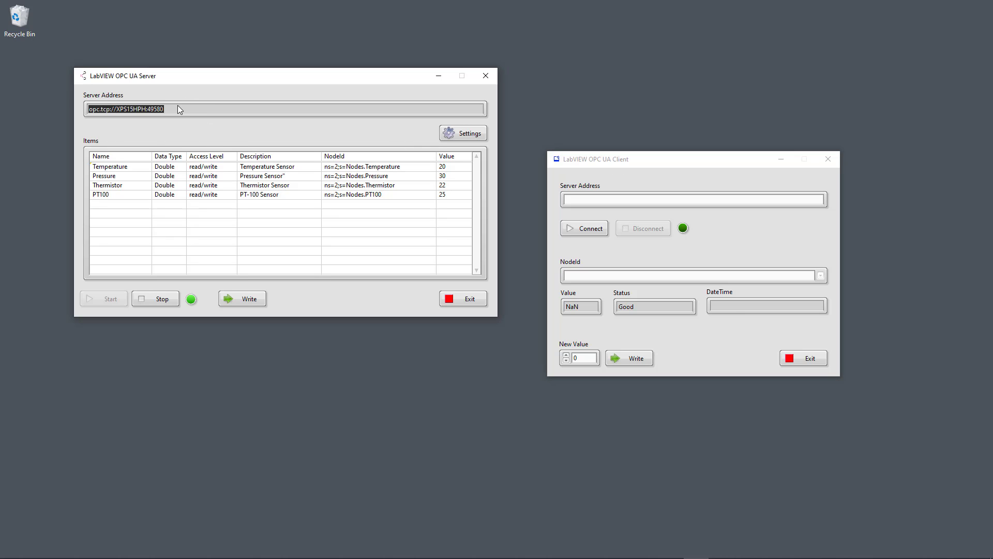
click(585, 200)
key(ctrl+v)
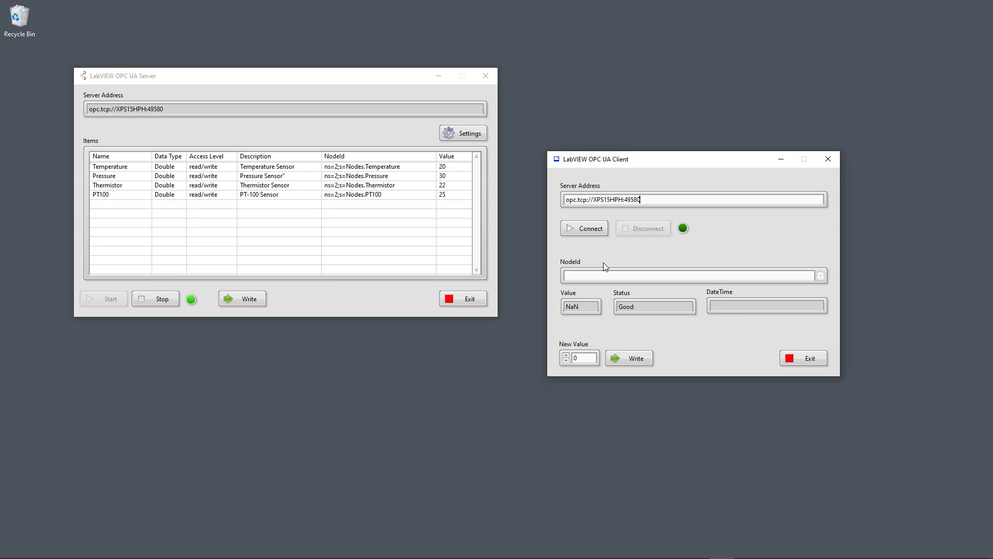
click(588, 234)
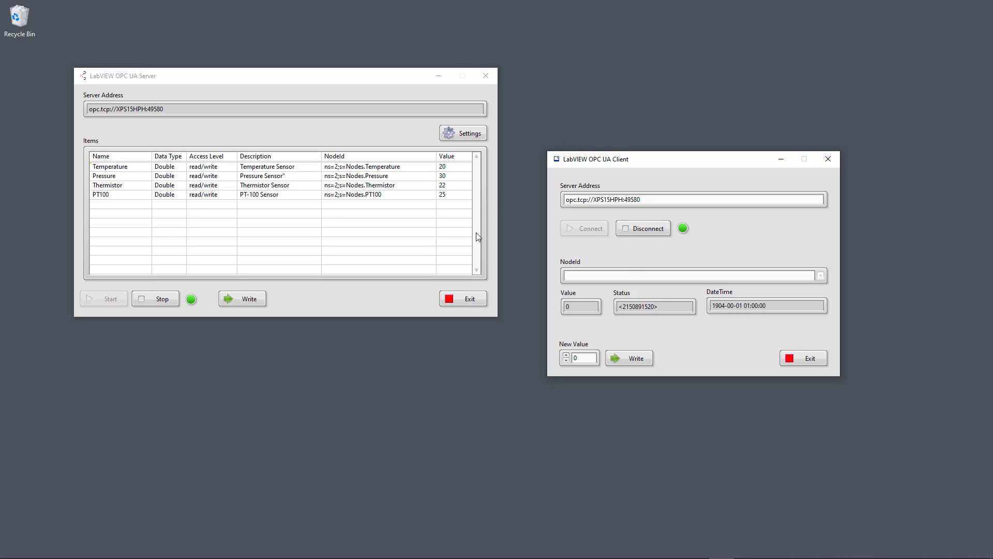
Step: Copy the node ID ns=2;s=Nodes.Temperature from the server's items into the client's NodeId and check its value and status
double_click(389, 168)
key(ctrl+c)
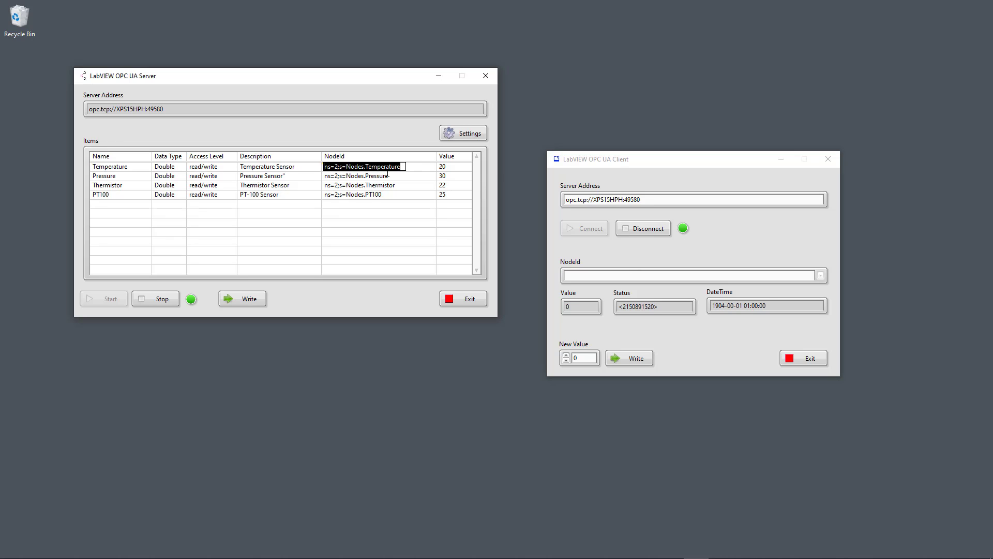
click(585, 277)
key(ctrl+v)
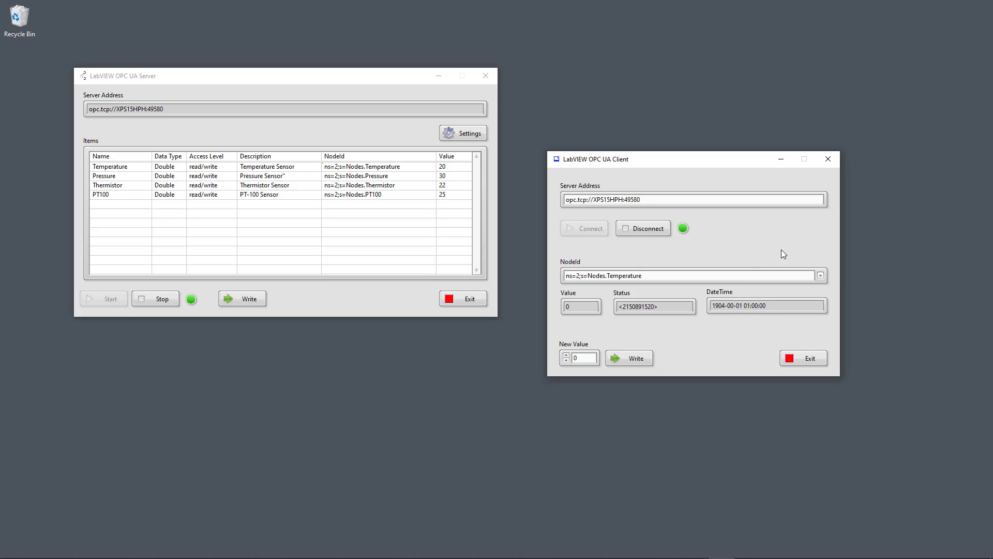
double_click(583, 309)
click(638, 308)
Step: Write the value 21 to the Temperature node from the client and check the value in the server's items
double_click(588, 361)
text(21)
click(632, 362)
double_click(457, 167)
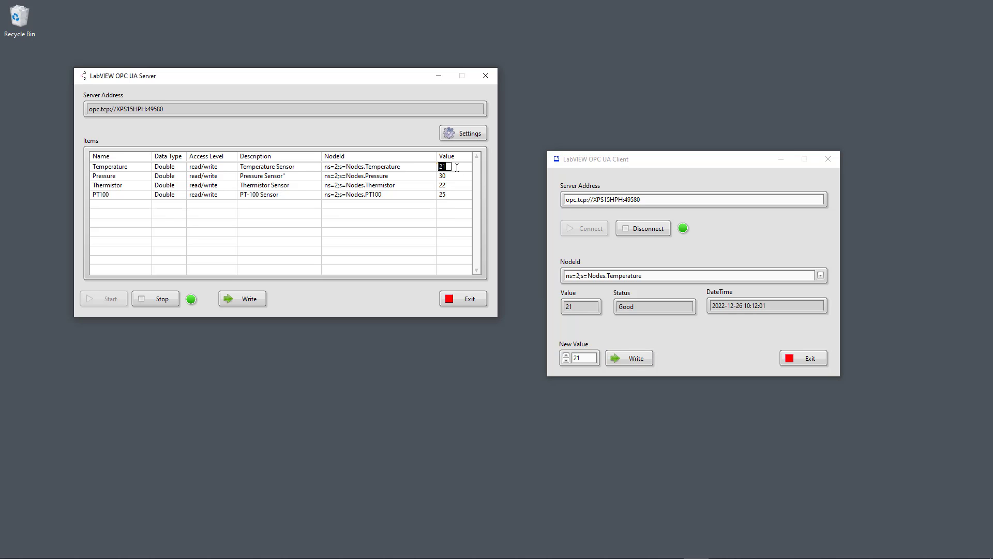
Step: Replace the client's NodeId with ns=2;s=Nodes.Pressure copied from the server's items
double_click(387, 176)
key(ctrl+c)
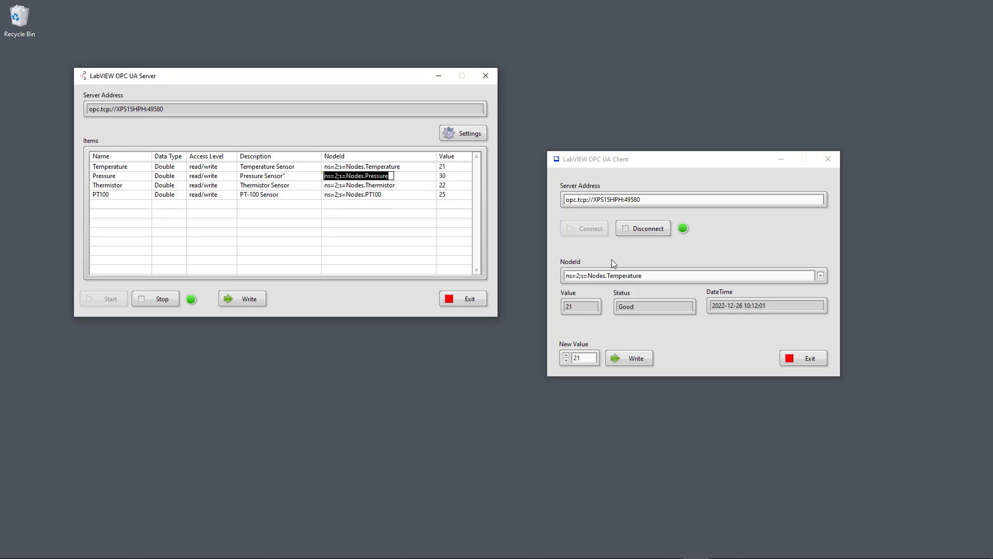
click(703, 276)
double_click(703, 276)
key(ctrl+a)
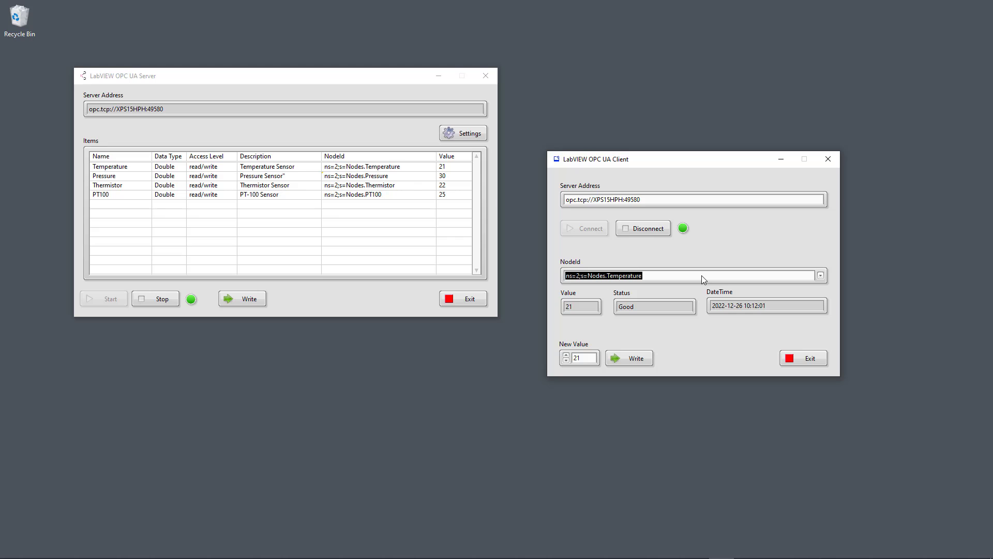
key(ctrl+v)
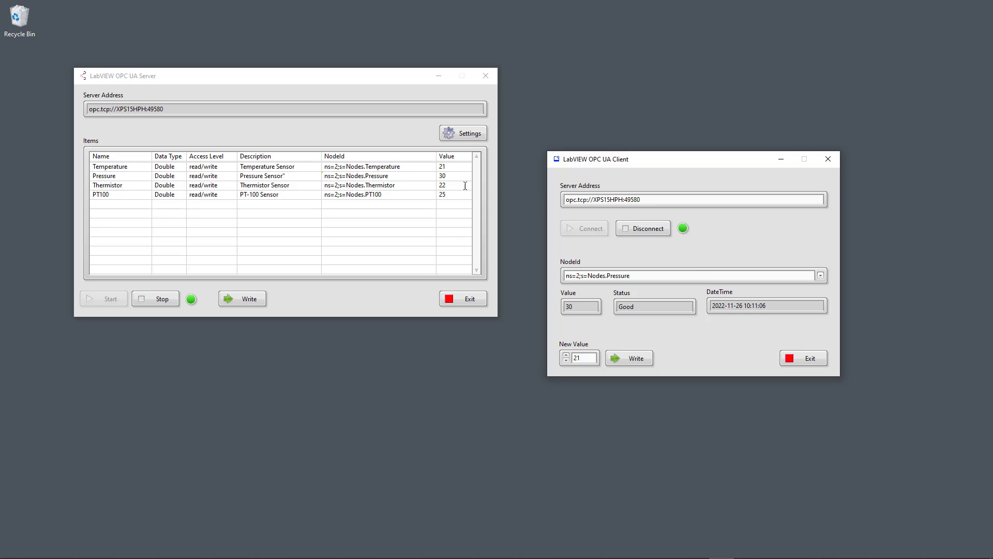
Step: Write the value 31 to the Pressure node from the client and compare the values in both windows
double_click(587, 362)
text(3)
click(626, 359)
click(448, 176)
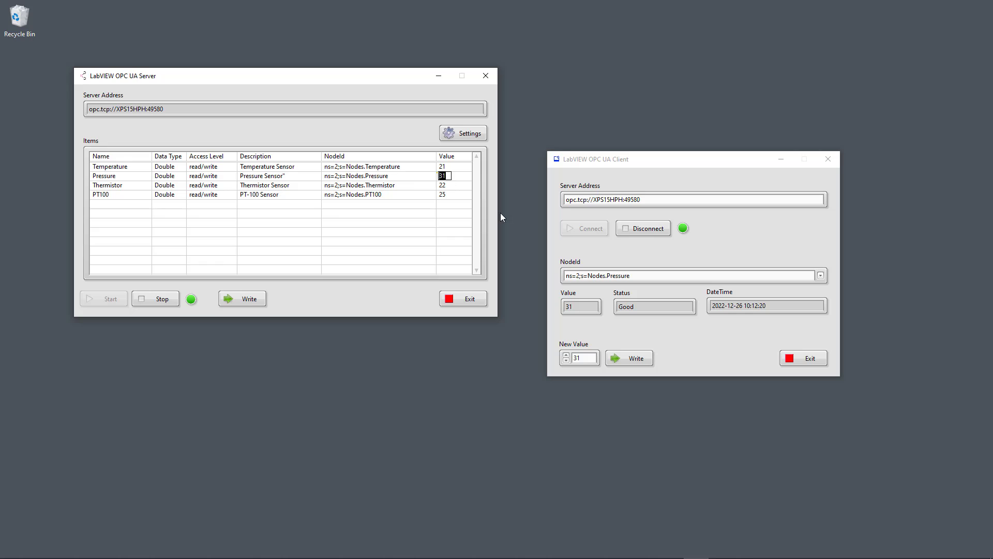
double_click(575, 309)
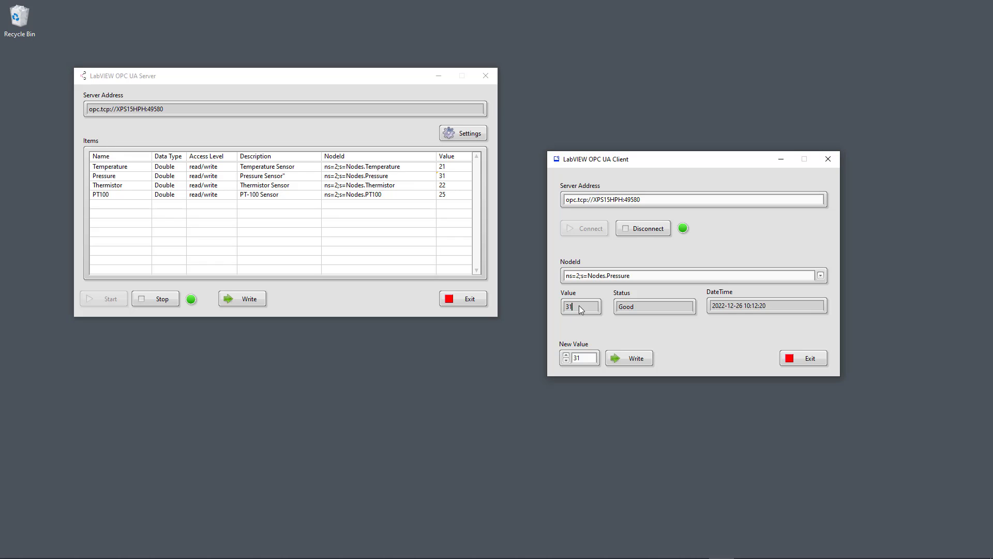
Step: Replace the client's NodeId with ns=2;s=Nodes.Thermistor copied from the server's items
double_click(406, 187)
key(ctrl+c)
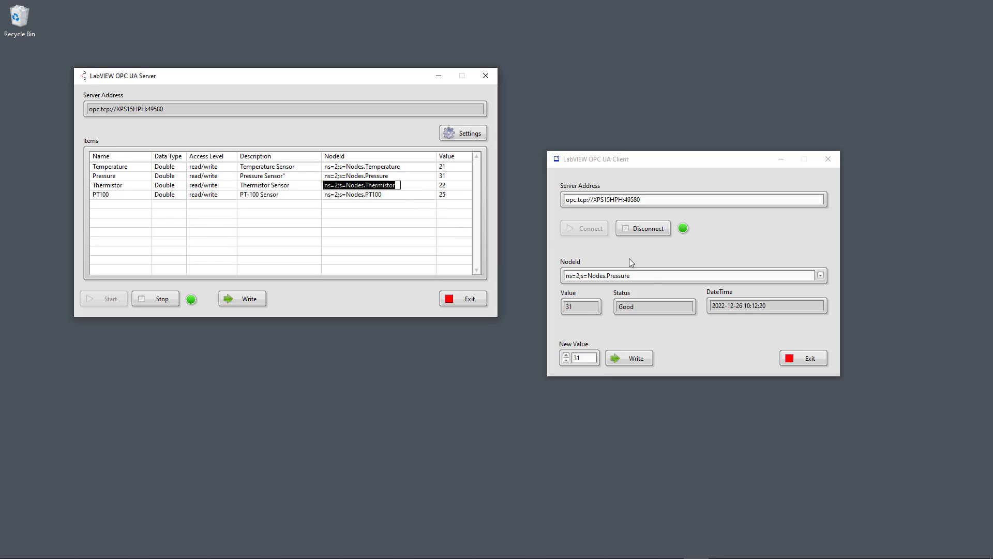
double_click(649, 276)
key(ctrl+v)
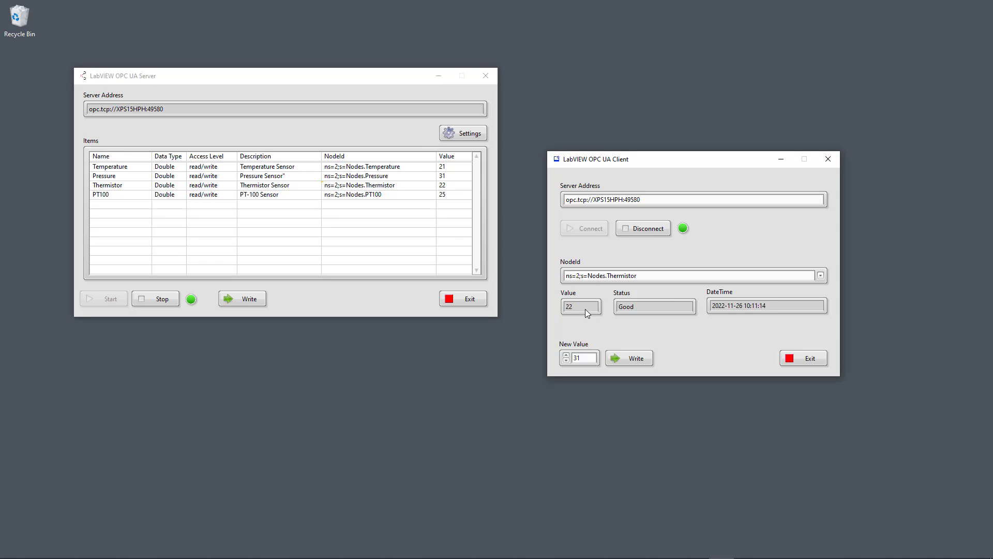
Step: Write the value 23 to the Thermistor node from the client
double_click(589, 359)
text(2)
click(643, 363)
Step: Reselect ns=2;s=Nodes.Temperature from the client's previously used node IDs and write the value 22 to it
click(821, 276)
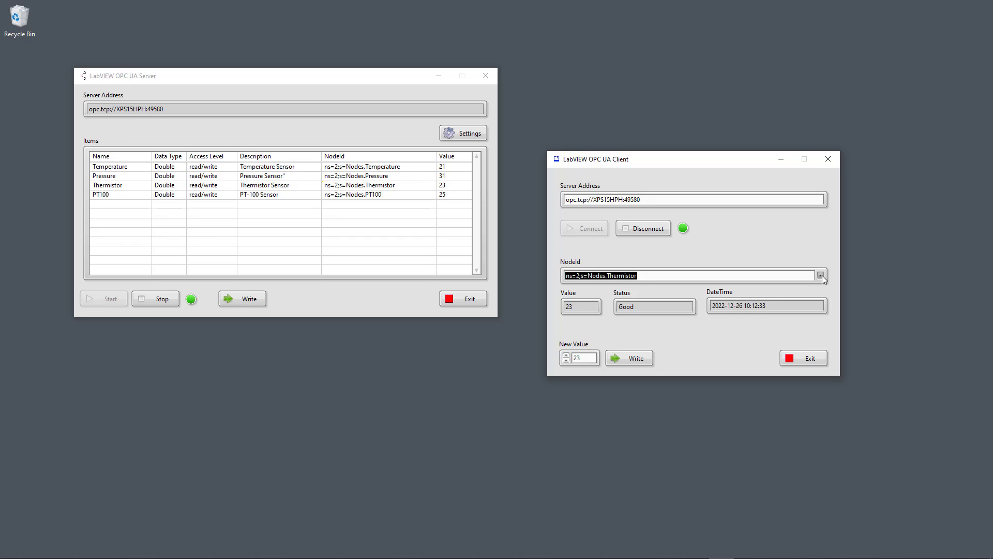
click(666, 299)
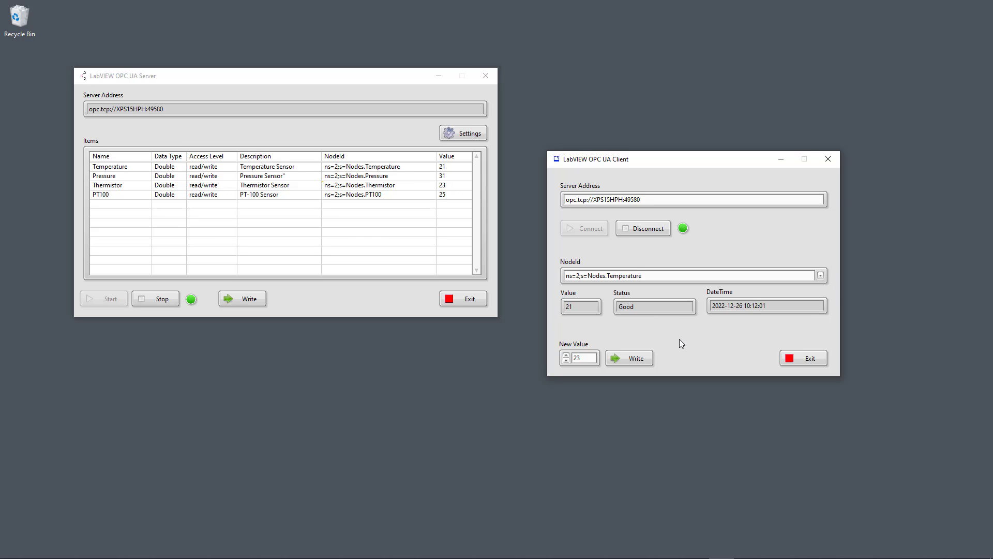
double_click(584, 308)
double_click(586, 362)
text(22)
click(633, 358)
Step: Align the server and client windows side by side and bring up the LabVIEW OPC UA Server folder in File Explorer
mouse_move(341, 81)
mouse_down()
mouse_move(362, 81)
mouse_move(330, 88)
mouse_up()
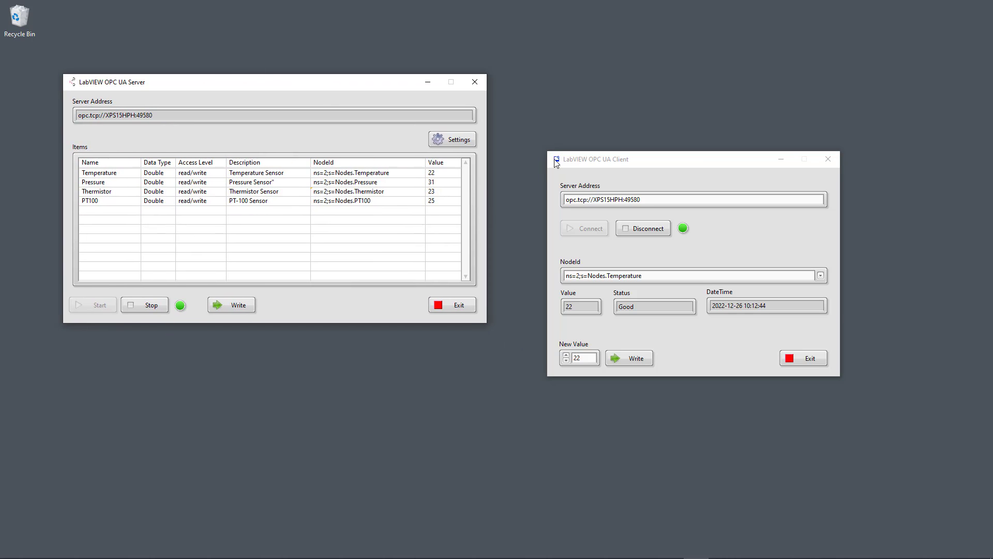
drag(633, 163, 635, 83)
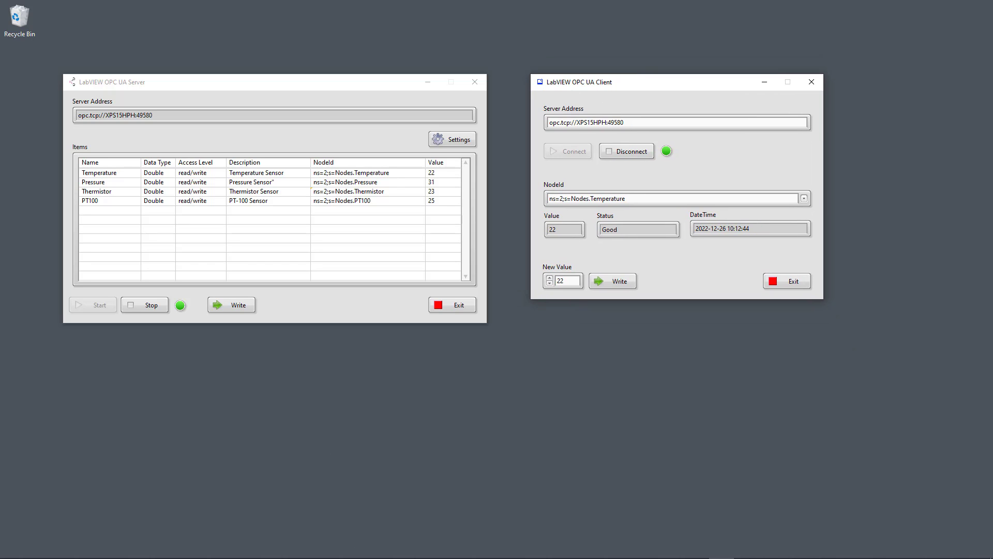
mouse_move(372, 556)
mouse_move(290, 548)
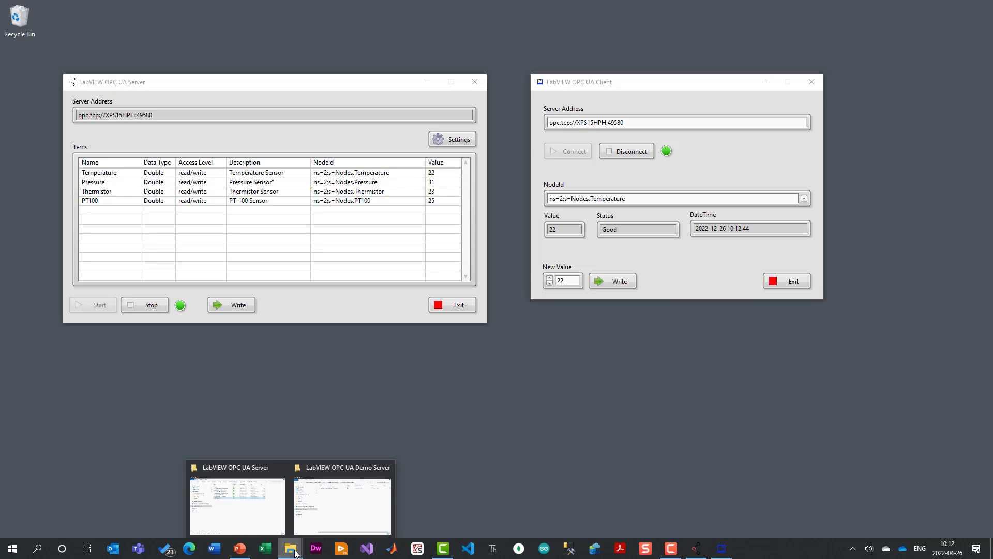
click(253, 519)
key(Up)
key(Up)
key(Up)
key(Up)
key(Up)
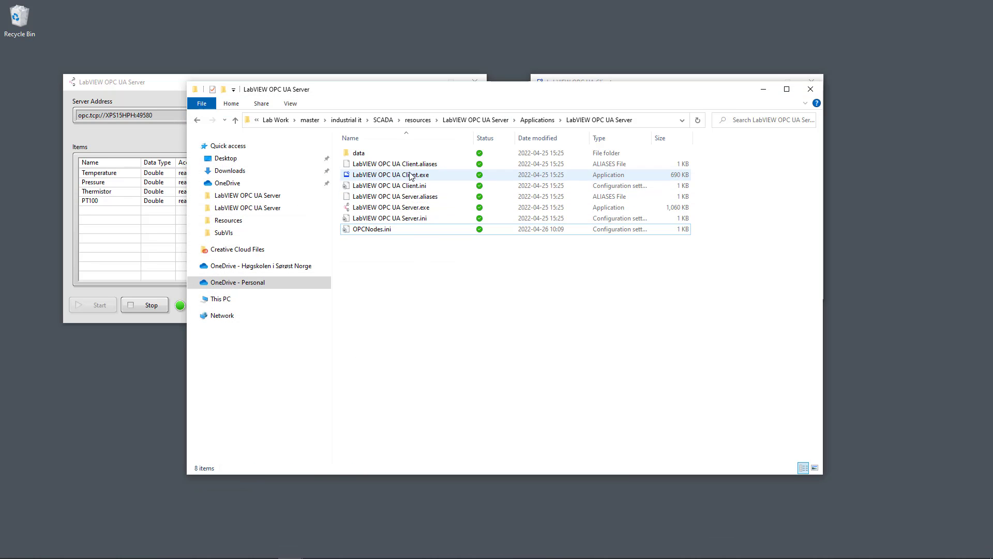
drag(489, 96, 489, 128)
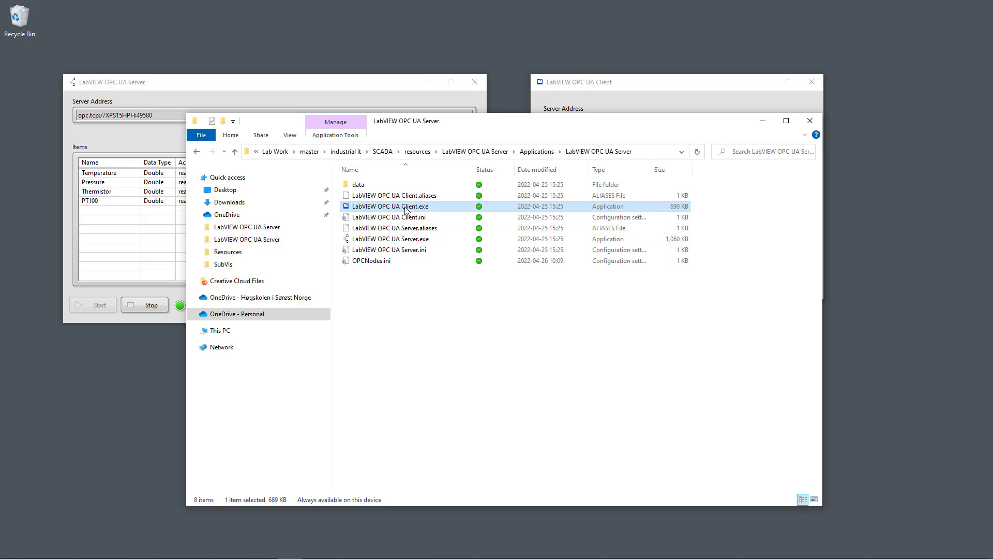
Step: Duplicate LabVIEW OPC UA Client.exe within the LabVIEW OPC UA Server folder
click(400, 285)
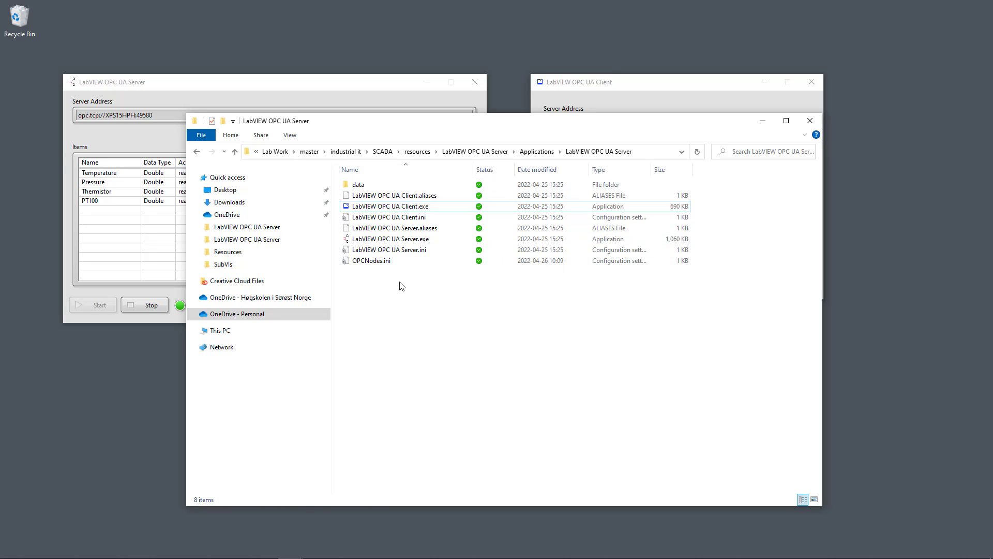
click(414, 207)
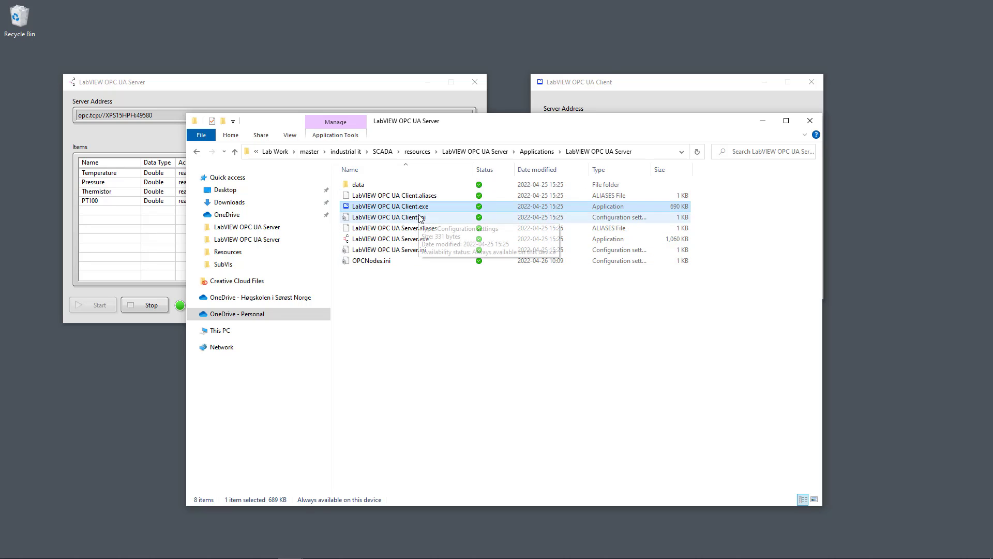
click(414, 206)
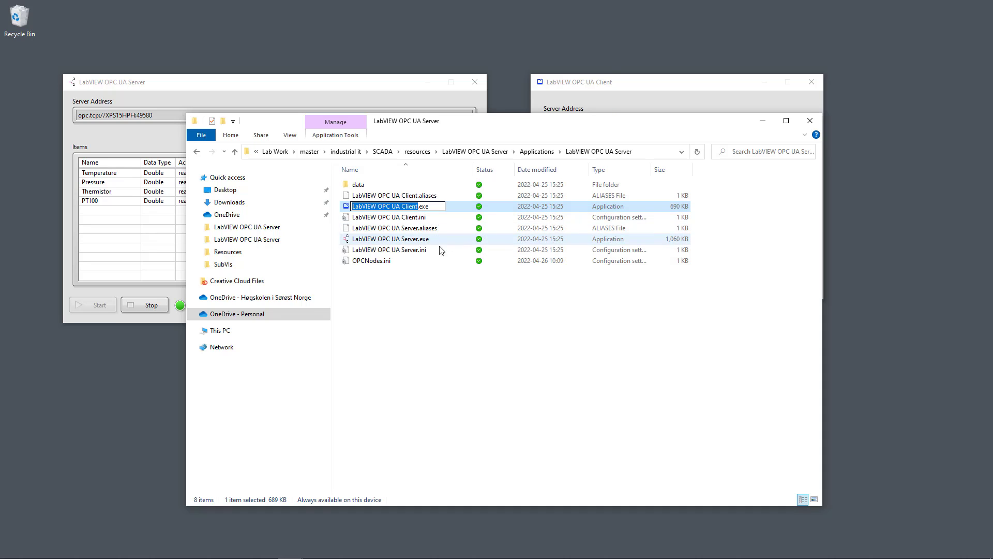
click(429, 323)
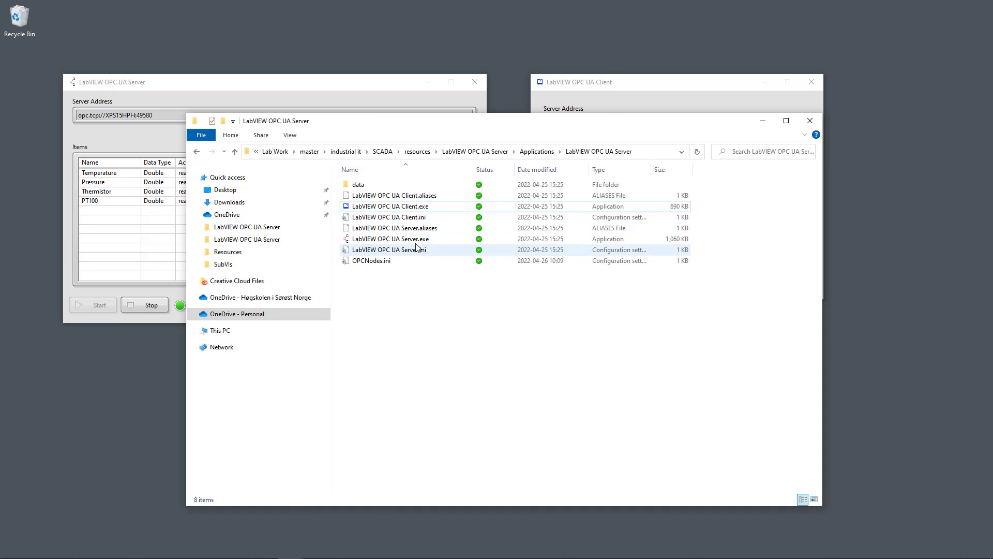
click(409, 209)
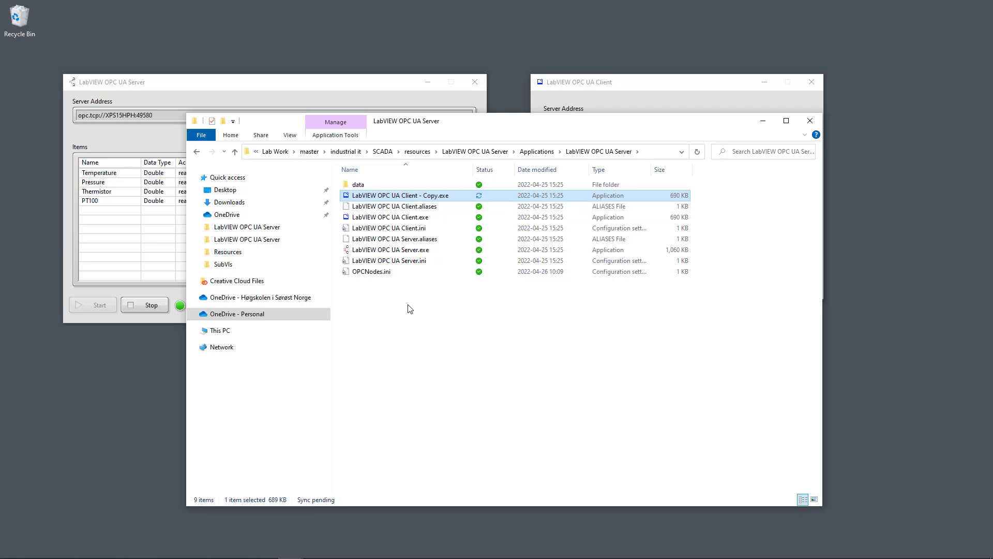
Step: Rename the copied client executable to LabVIEW OPC UA Client2.exe
click(414, 229)
click(424, 196)
key(F2)
key(Right)
key(BackSpace)
key(BackSpace)
key(BackSpace)
key(BackSpace)
key(BackSpace)
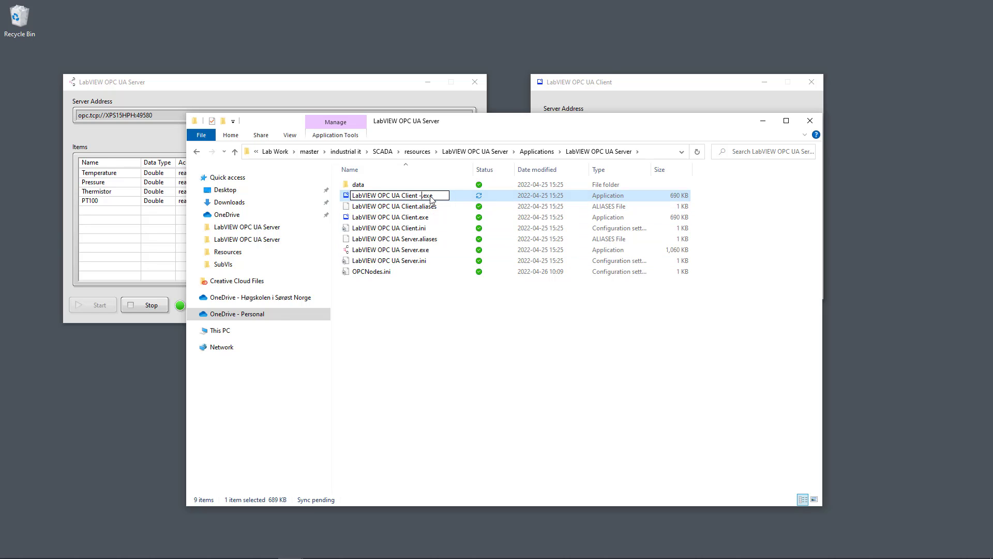
key(BackSpace)
key(BackSpace)
text(2)
click(441, 358)
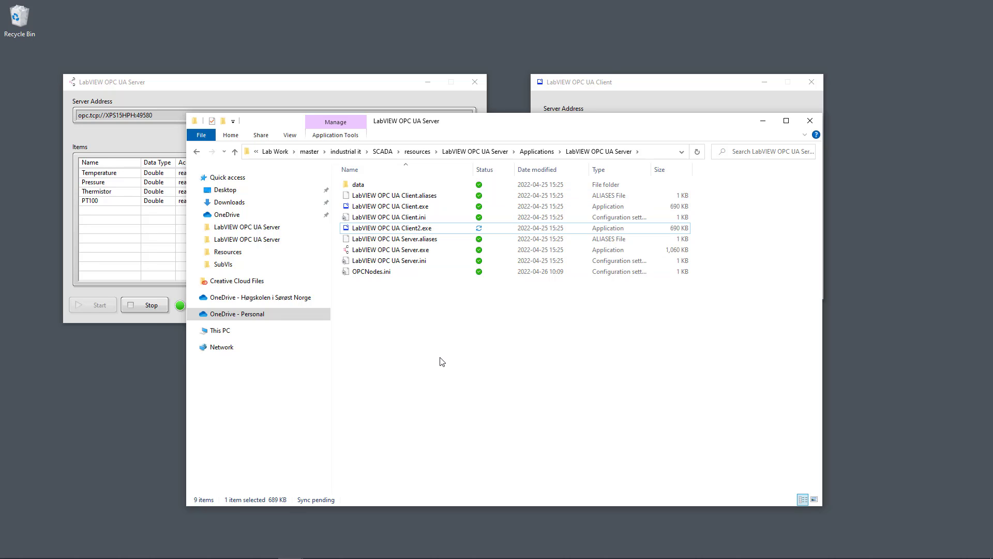
Step: Launch LabVIEW OPC UA Client2.exe, minimize the folder, and arrange the two client windows one above the other beside the server
click(412, 231)
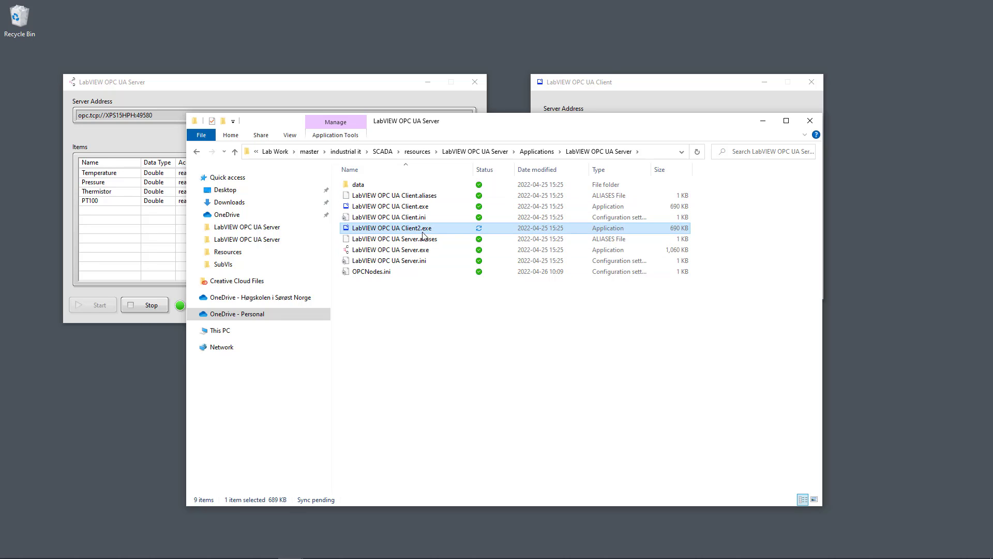
click(763, 122)
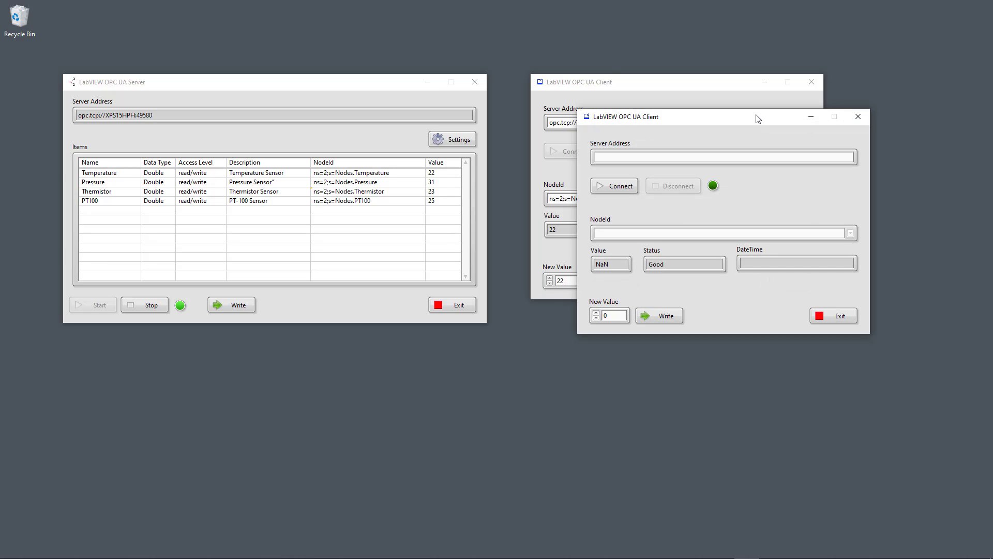
drag(636, 252, 699, 284)
drag(678, 85, 709, 39)
drag(655, 278, 695, 263)
Step: Copy the server address opc.tcp://XPS15HPH:49580 into the second client's server address and connect it
double_click(214, 112)
triple_click(214, 112)
key(ctrl+c)
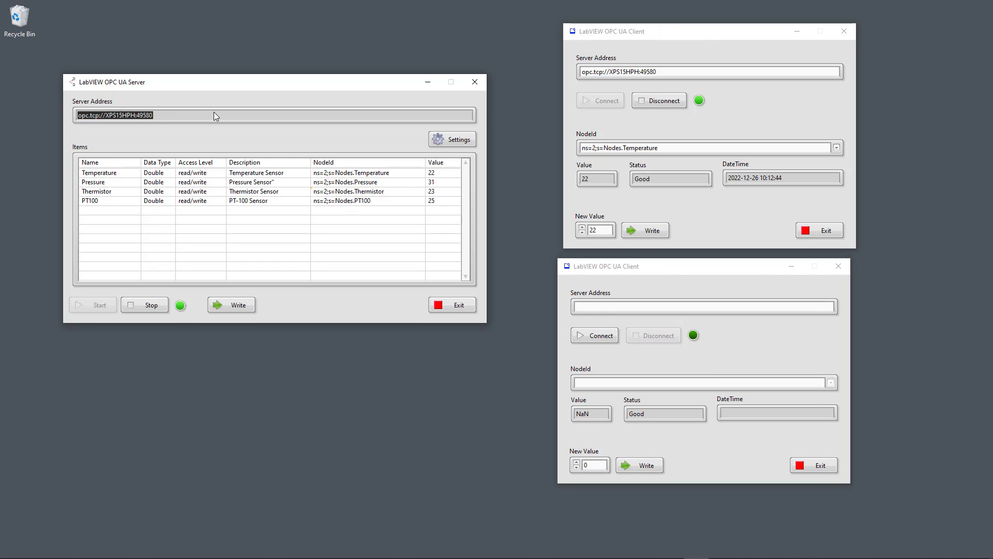
click(590, 308)
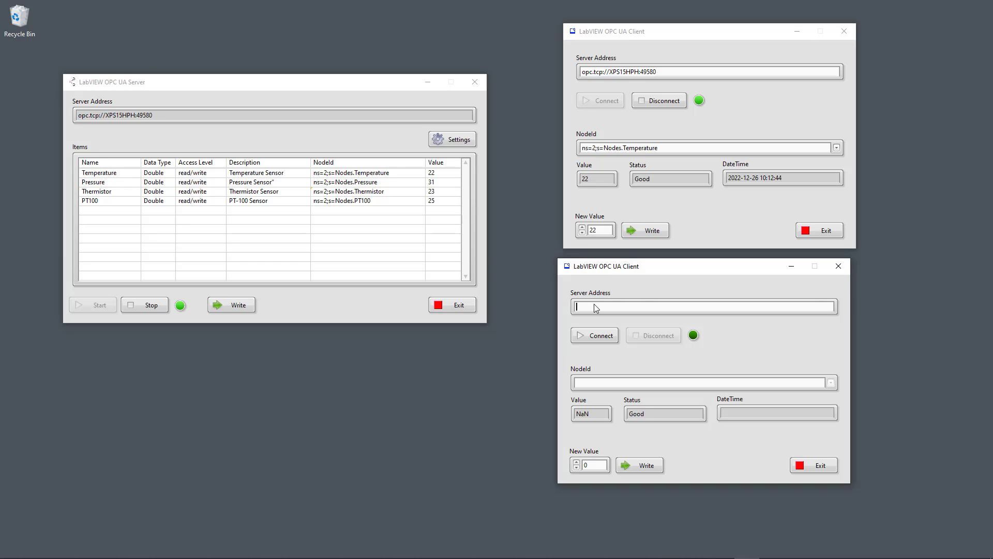
key(ctrl+v)
click(588, 338)
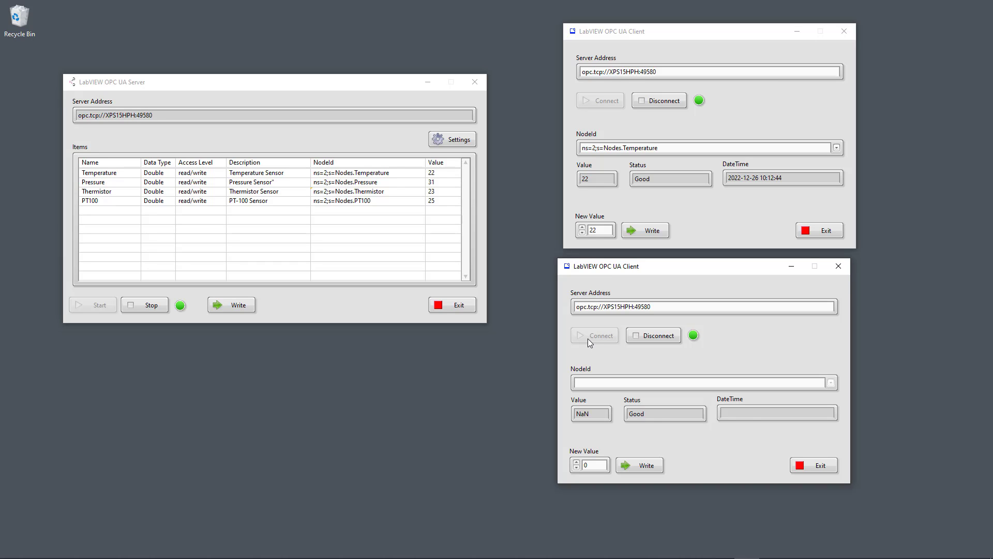
Step: Copy the node ID ns=2;s=Nodes.Temperature from the first client into the second client's NodeId and apply it
click(669, 150)
double_click(669, 150)
key(ctrl+c)
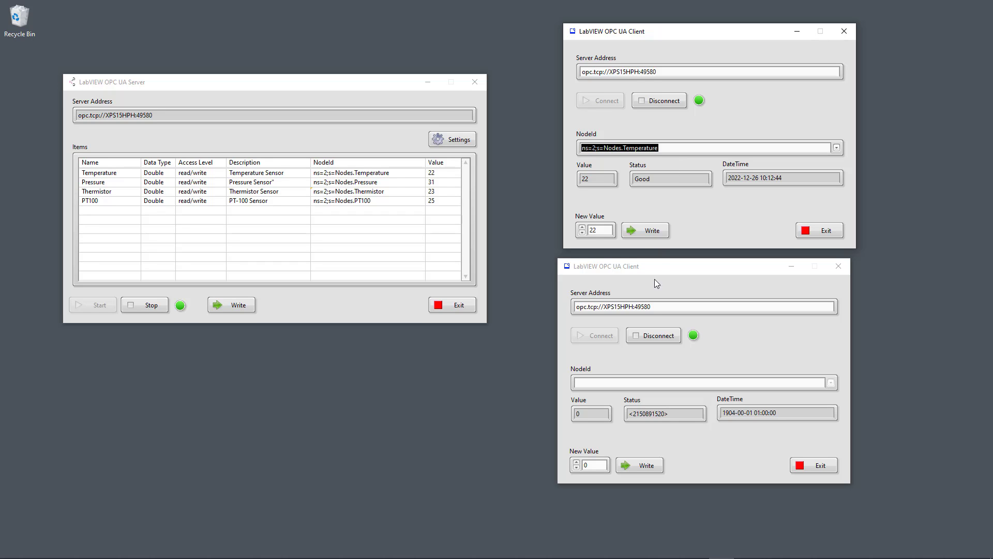
click(629, 382)
key(ctrl+v)
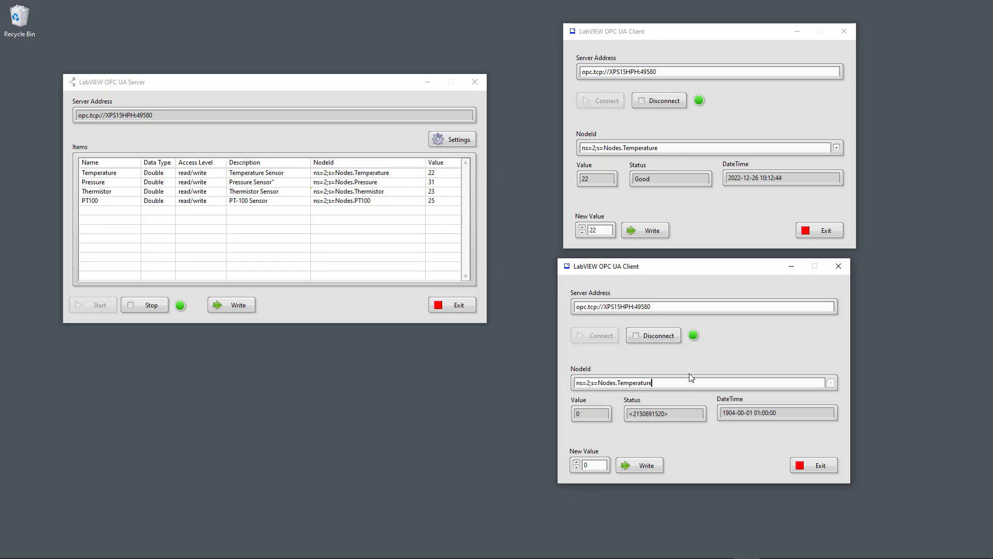
key(Return)
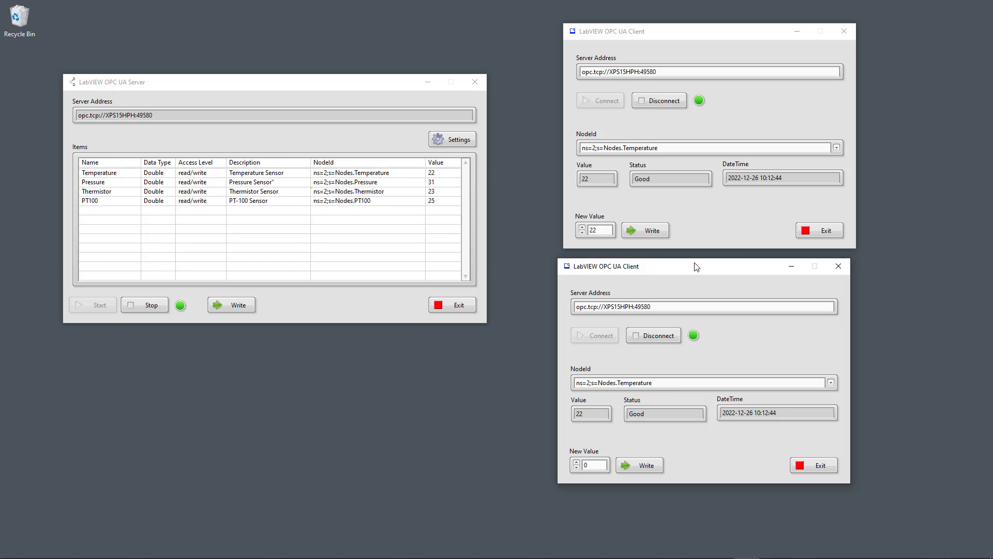
Step: Align the second client window directly beneath the first, shift the server window slightly, and return to the second client
mouse_move(696, 267)
mouse_down()
mouse_move(743, 282)
mouse_move(704, 282)
mouse_up()
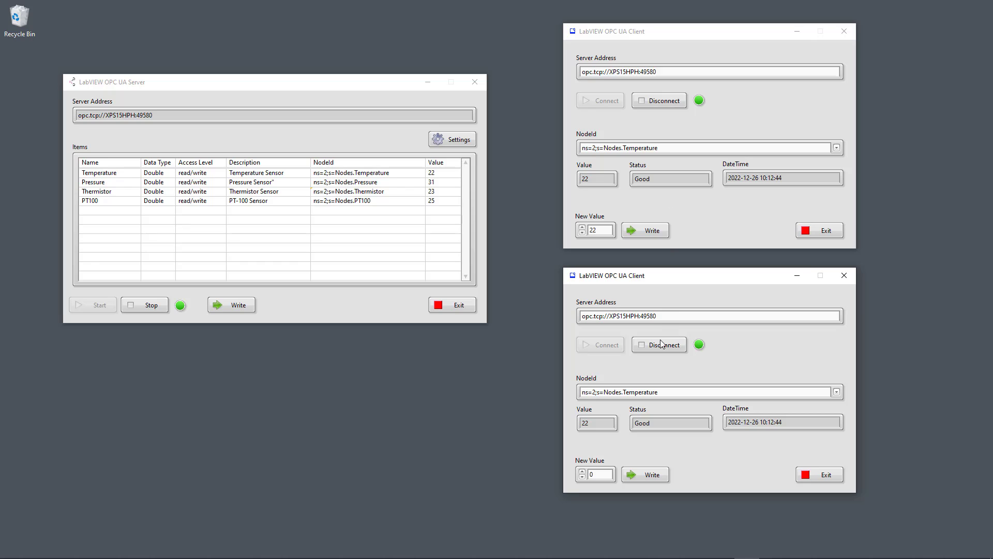
drag(303, 81, 299, 83)
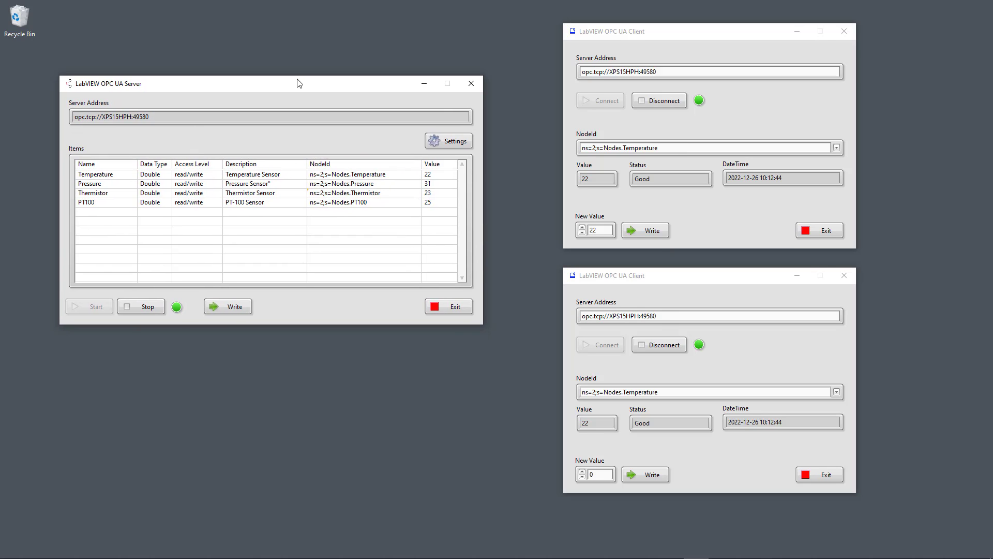
click(640, 414)
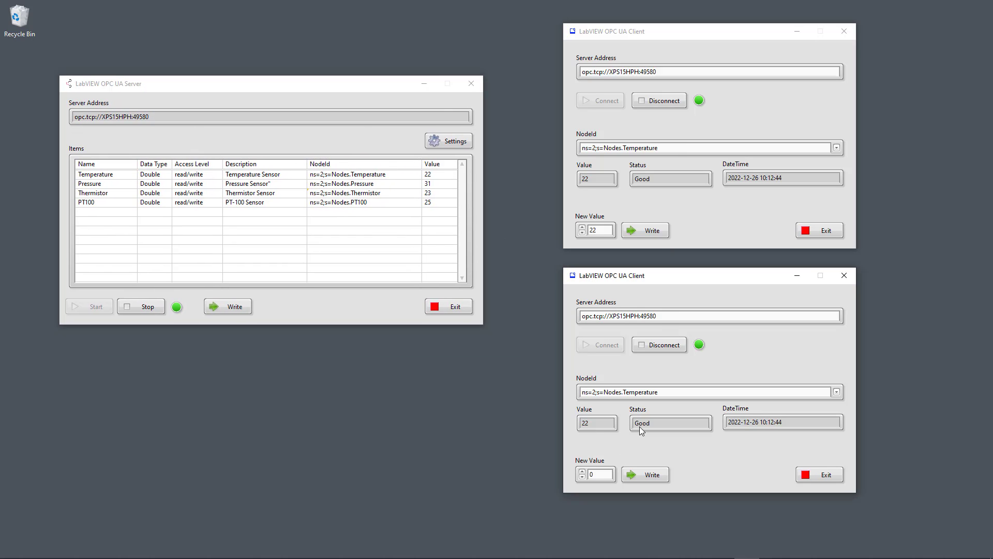
Step: Write the new value 19 to the Temperature node from the second client and check the value in the first client
double_click(596, 475)
click(652, 480)
double_click(609, 183)
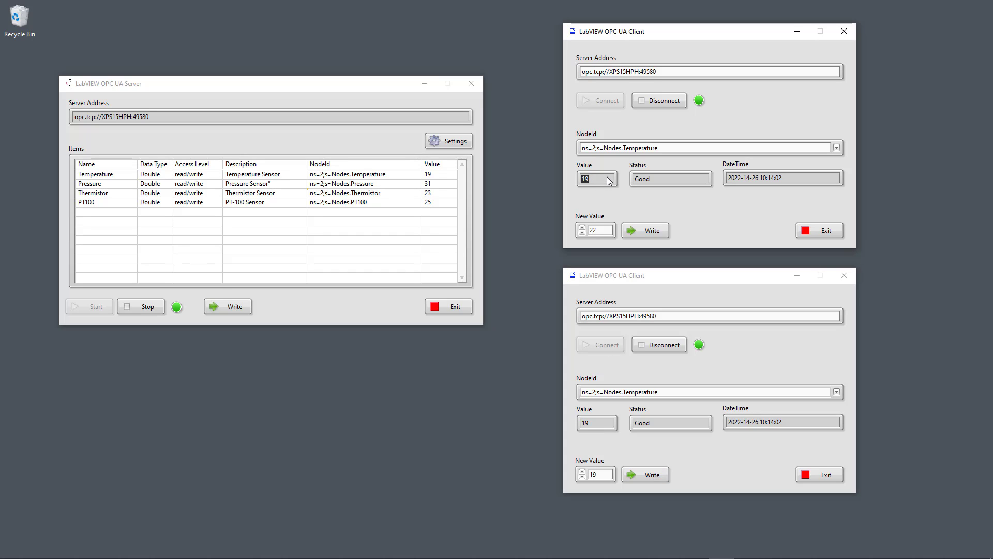
Step: Check the Temperature value in the server's items table and slightly reposition the server and first client windows
drag(669, 34, 681, 31)
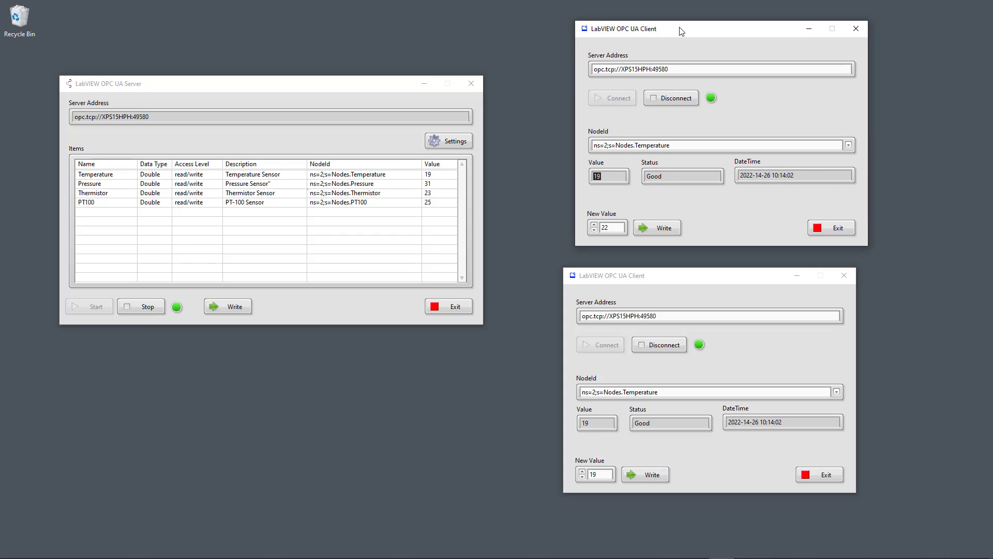
click(442, 176)
double_click(441, 176)
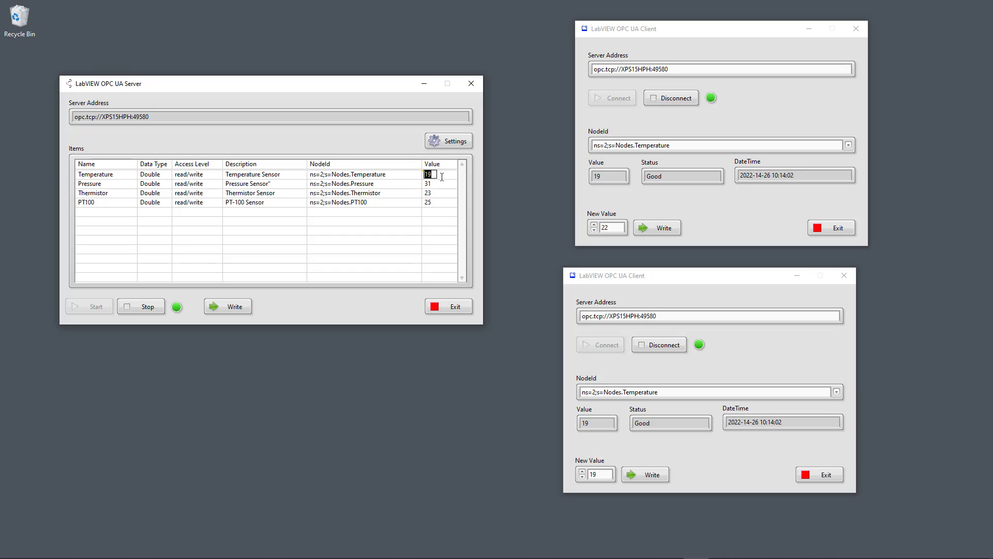
mouse_move(308, 88)
mouse_down()
mouse_move(344, 91)
mouse_move(318, 66)
mouse_move(324, 82)
mouse_move(307, 71)
mouse_up()
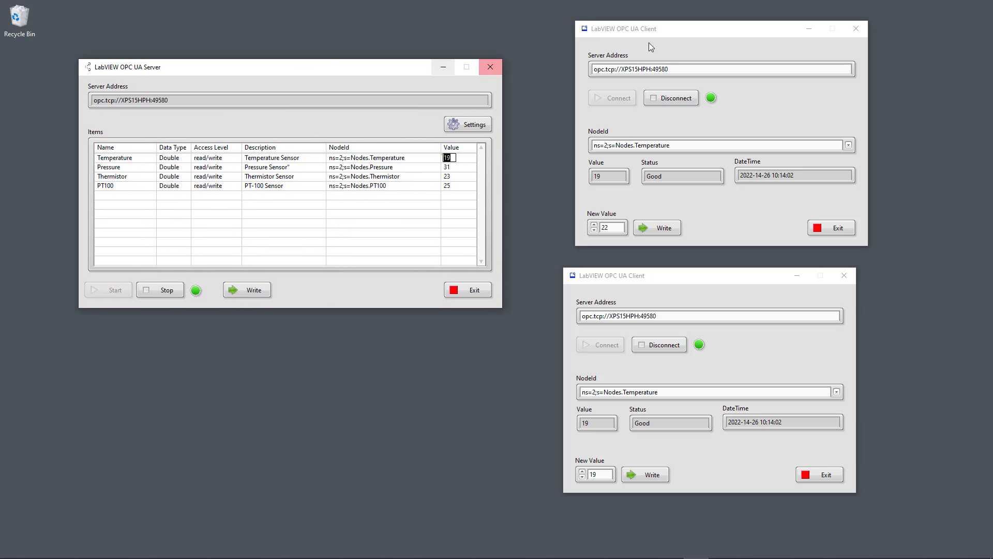
drag(685, 30, 681, 37)
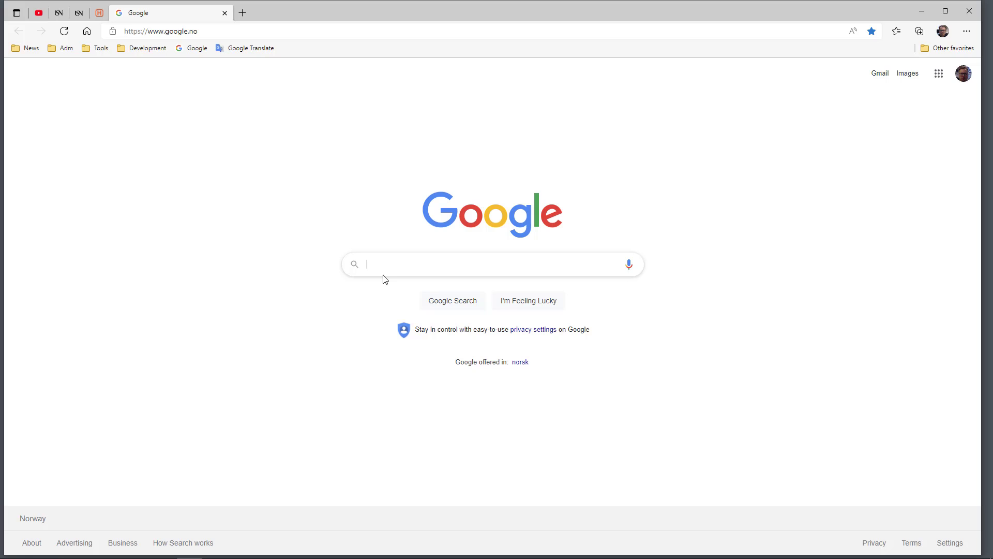
Step: In the web browser, search Google for "labview runtime engine" using the suggested query
click(396, 268)
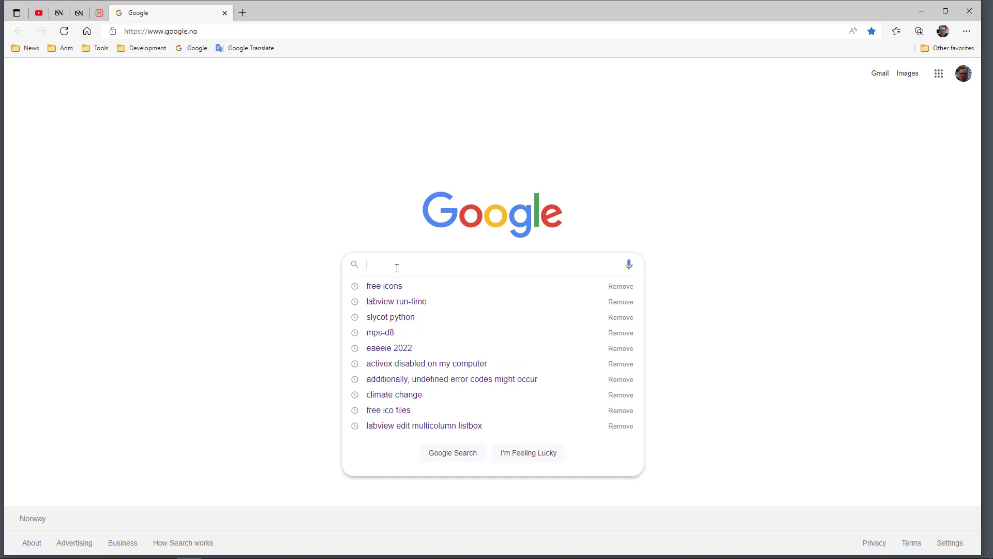
text(LabVIEW)
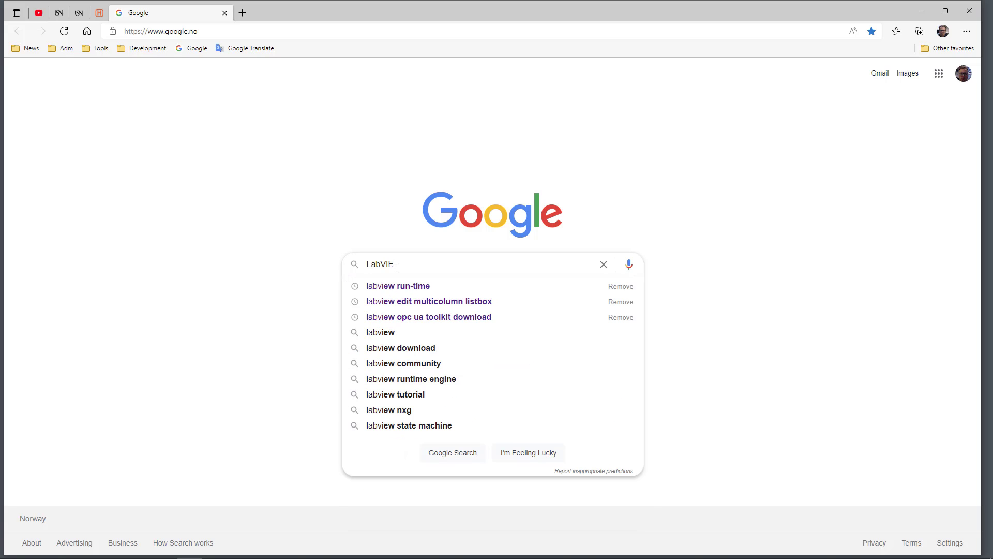
text( Run)
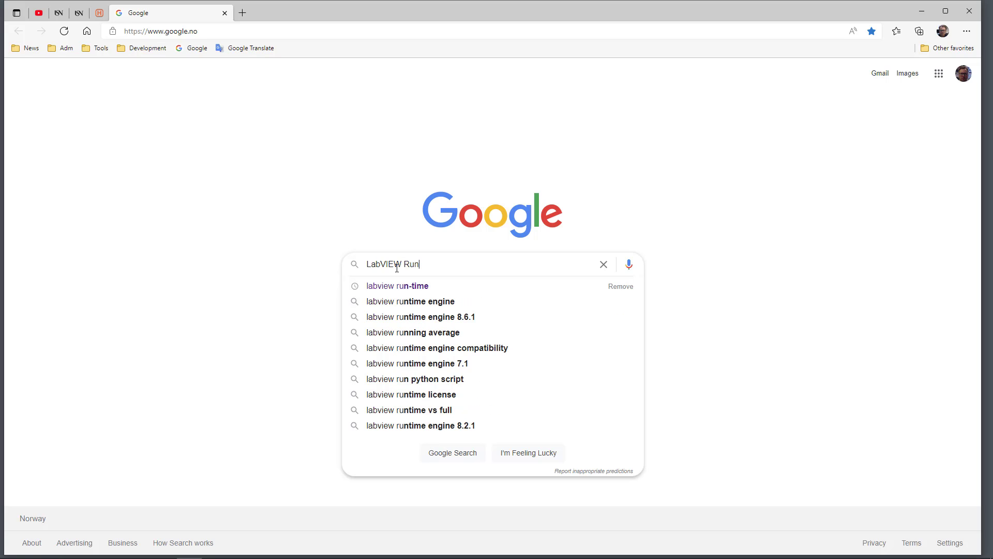
key(Down)
key(Down)
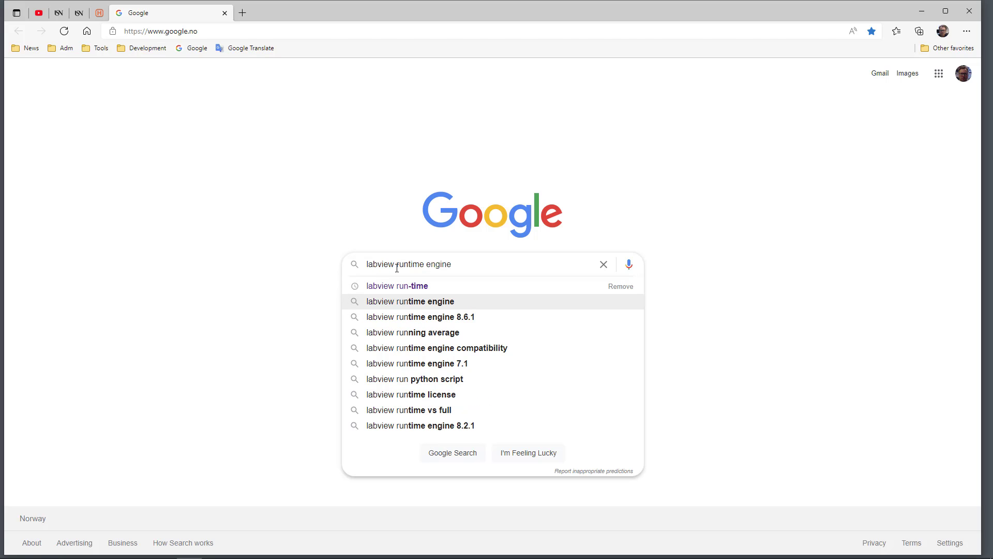
key(Return)
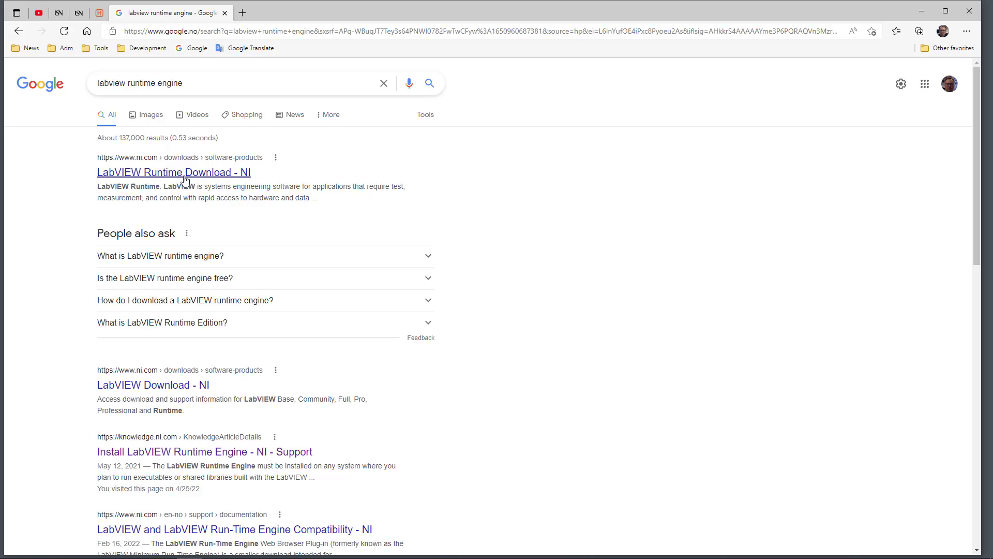